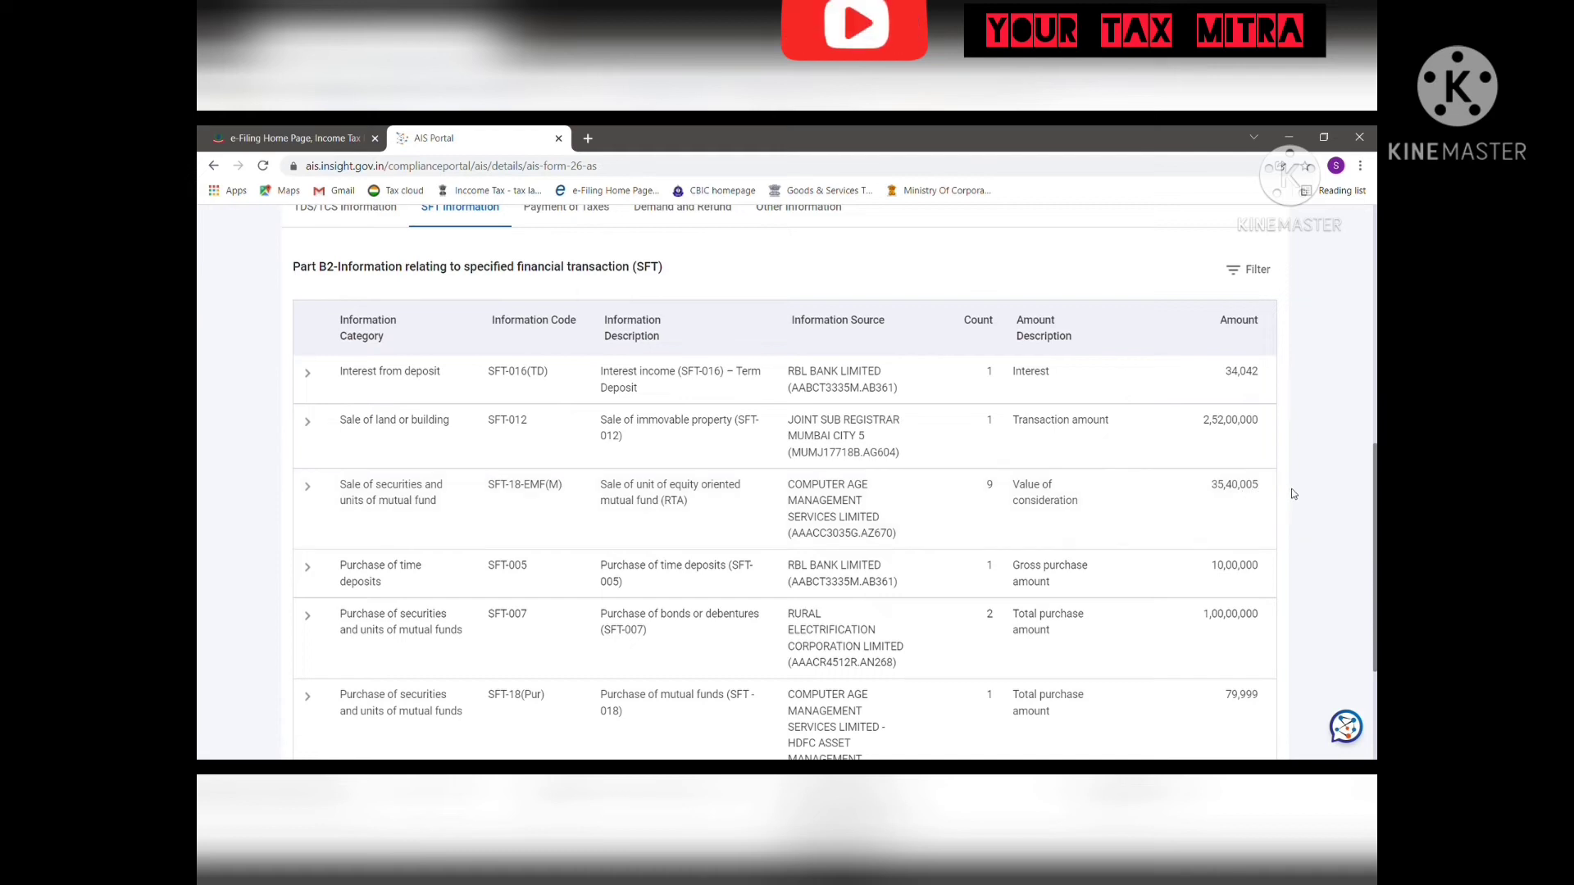
Step: Review the Part B2 specified financial transaction entries through the end of the SFT Information list
{"action": "scroll", "coordinate": [1367, 495], "scroll_direction": "down", "scroll_amount": 2}
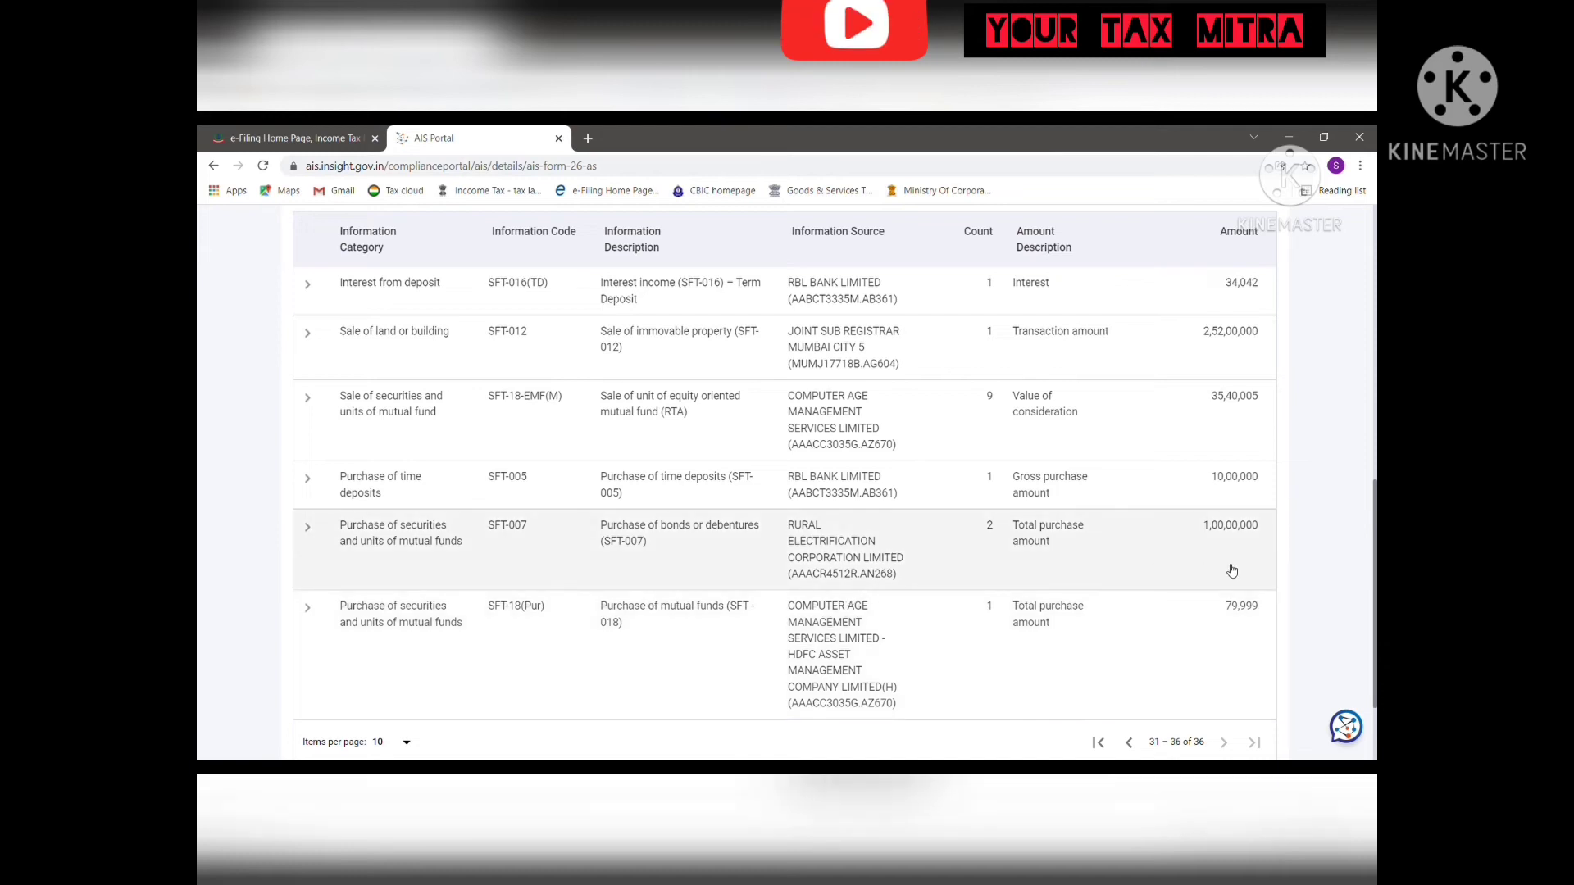
{"action": "scroll", "coordinate": [1284, 595], "scroll_direction": "down", "scroll_amount": 2}
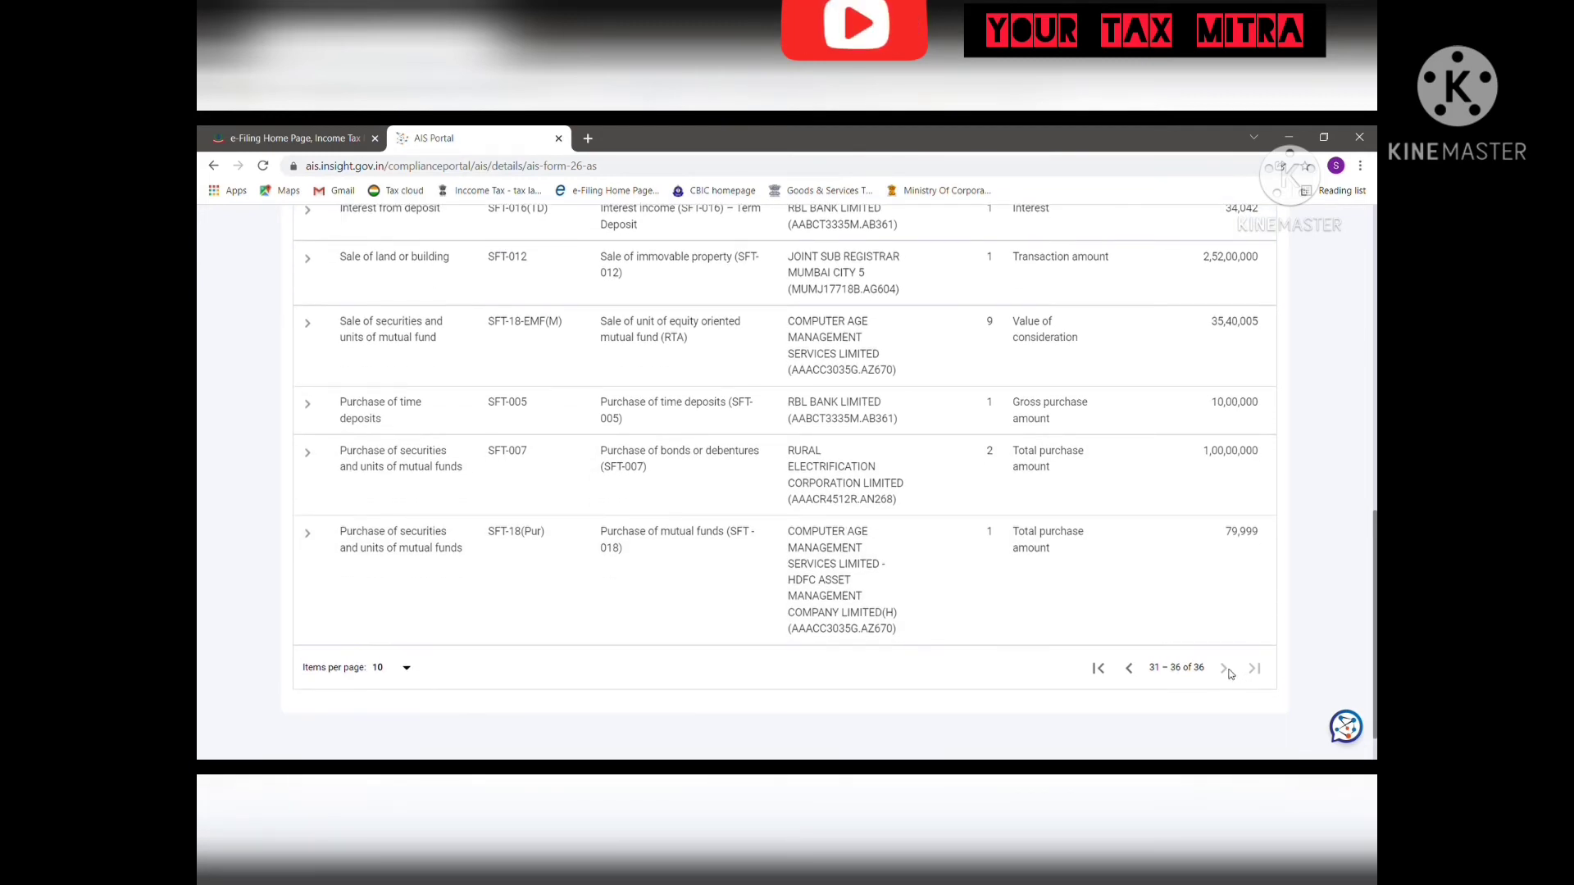
{"action": "left_click_drag", "start_coordinate": [1375, 593], "coordinate": [1375, 383]}
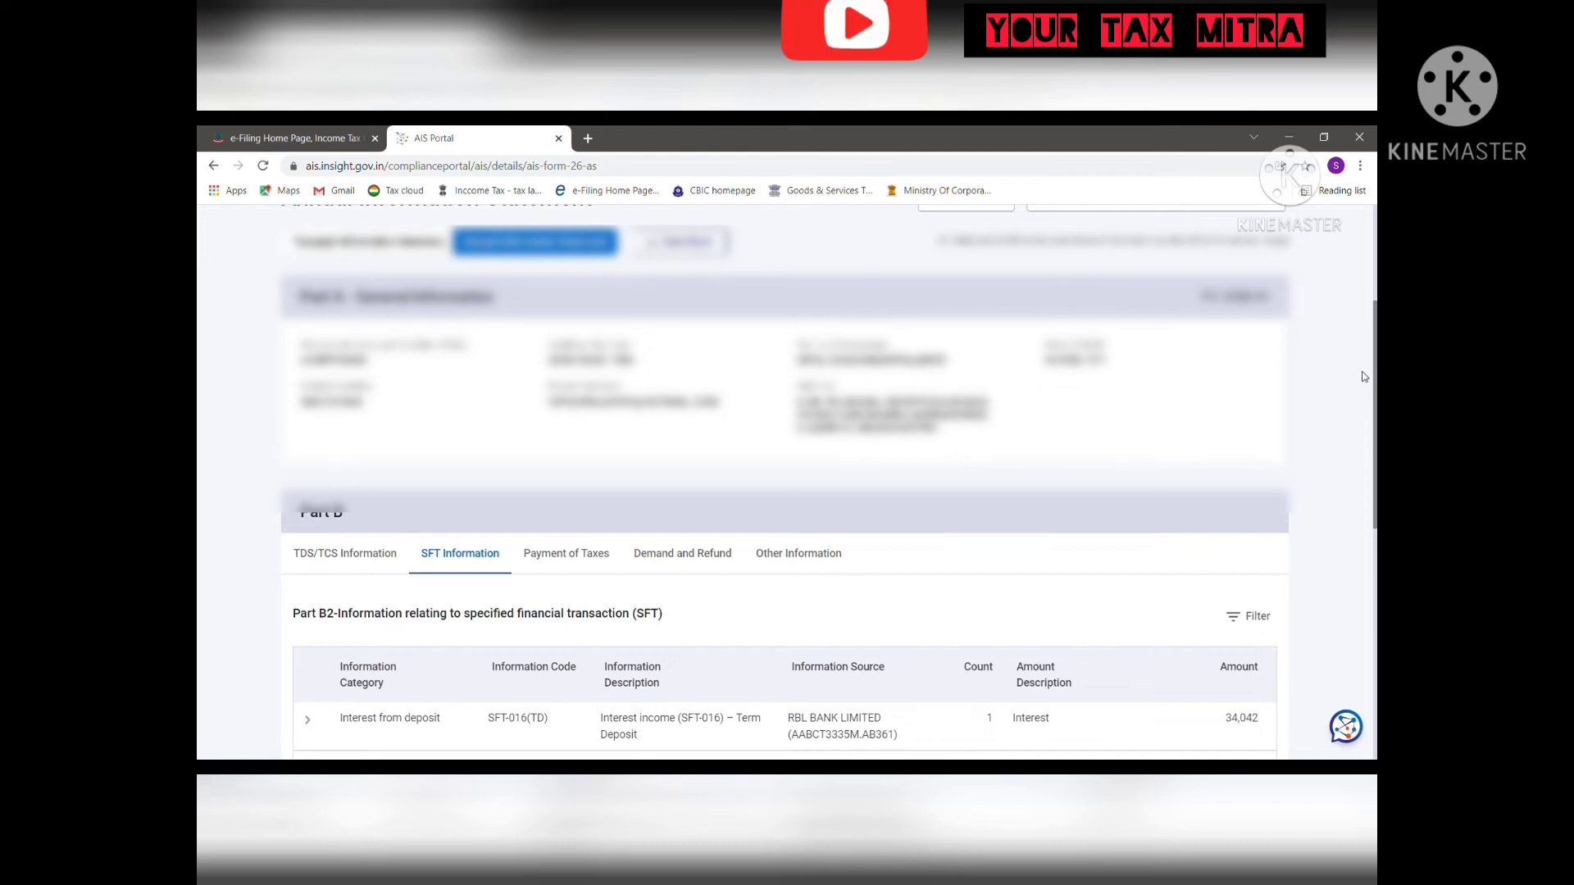
Step: View the Payment of Taxes information in Part B3, including its note and the full width of the payments table
{"action": "left_click", "coordinate": [593, 554]}
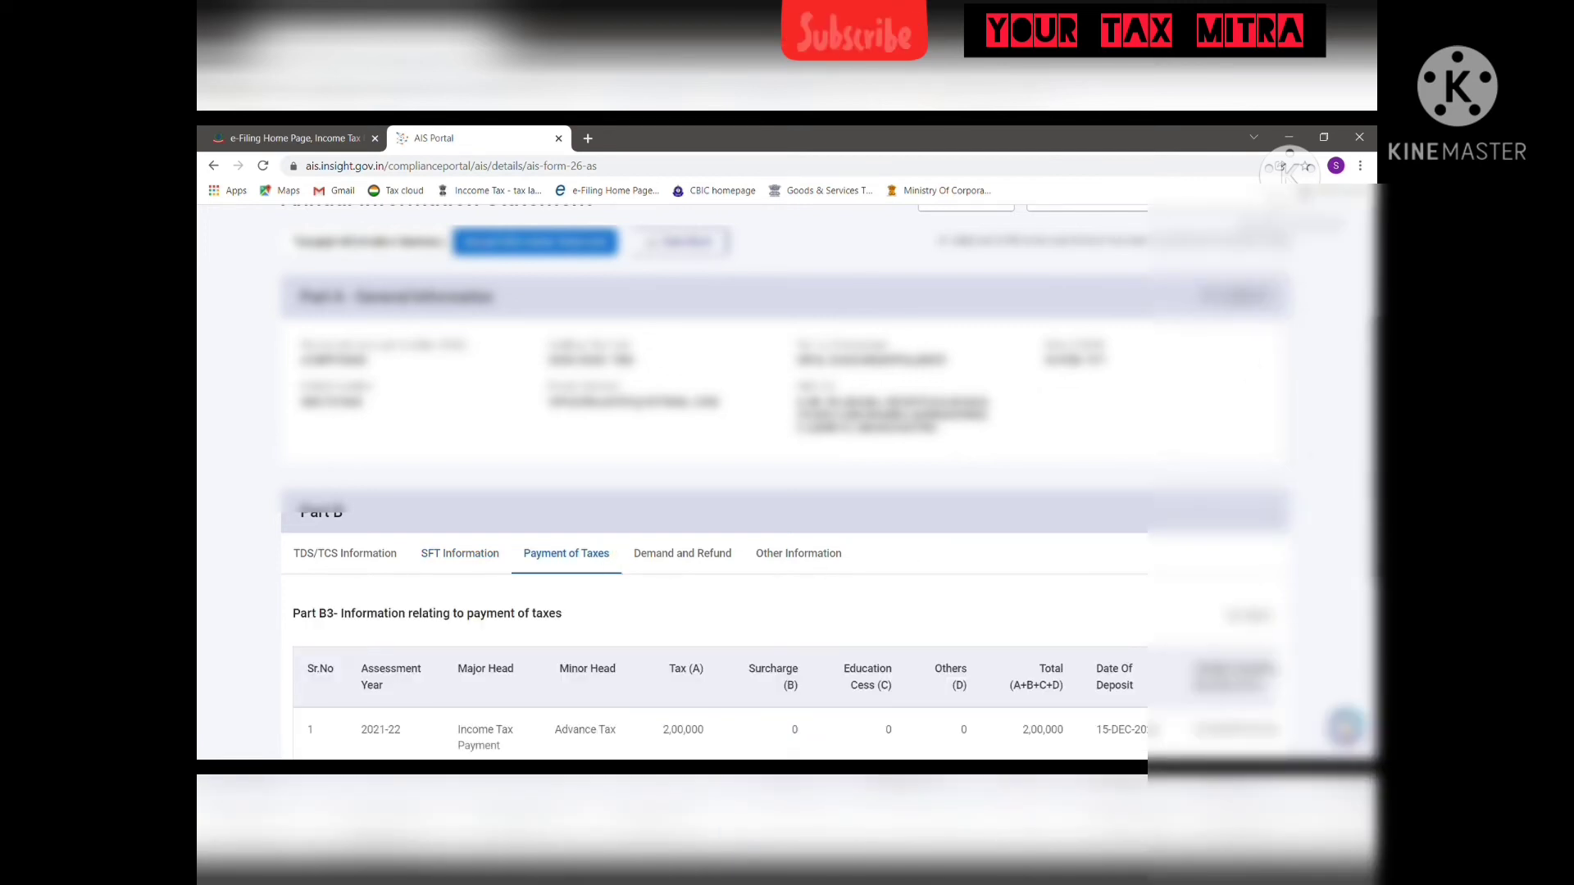
{"action": "scroll", "coordinate": [714, 484], "scroll_direction": "down", "scroll_amount": 4}
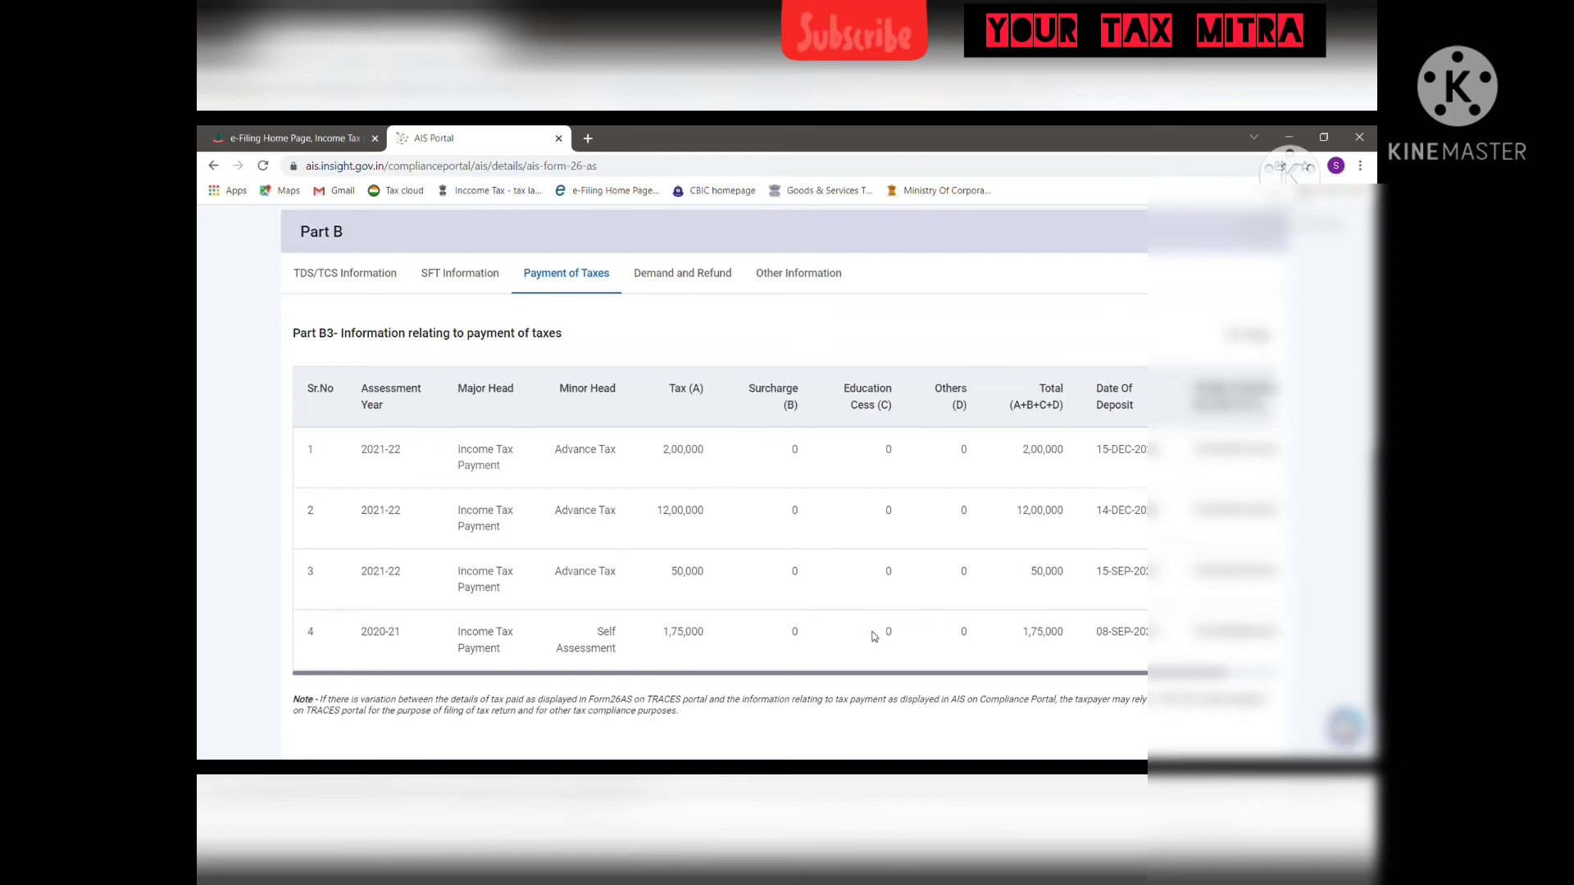
{"action": "left_click_drag", "start_coordinate": [888, 698], "coordinate": [960, 683]}
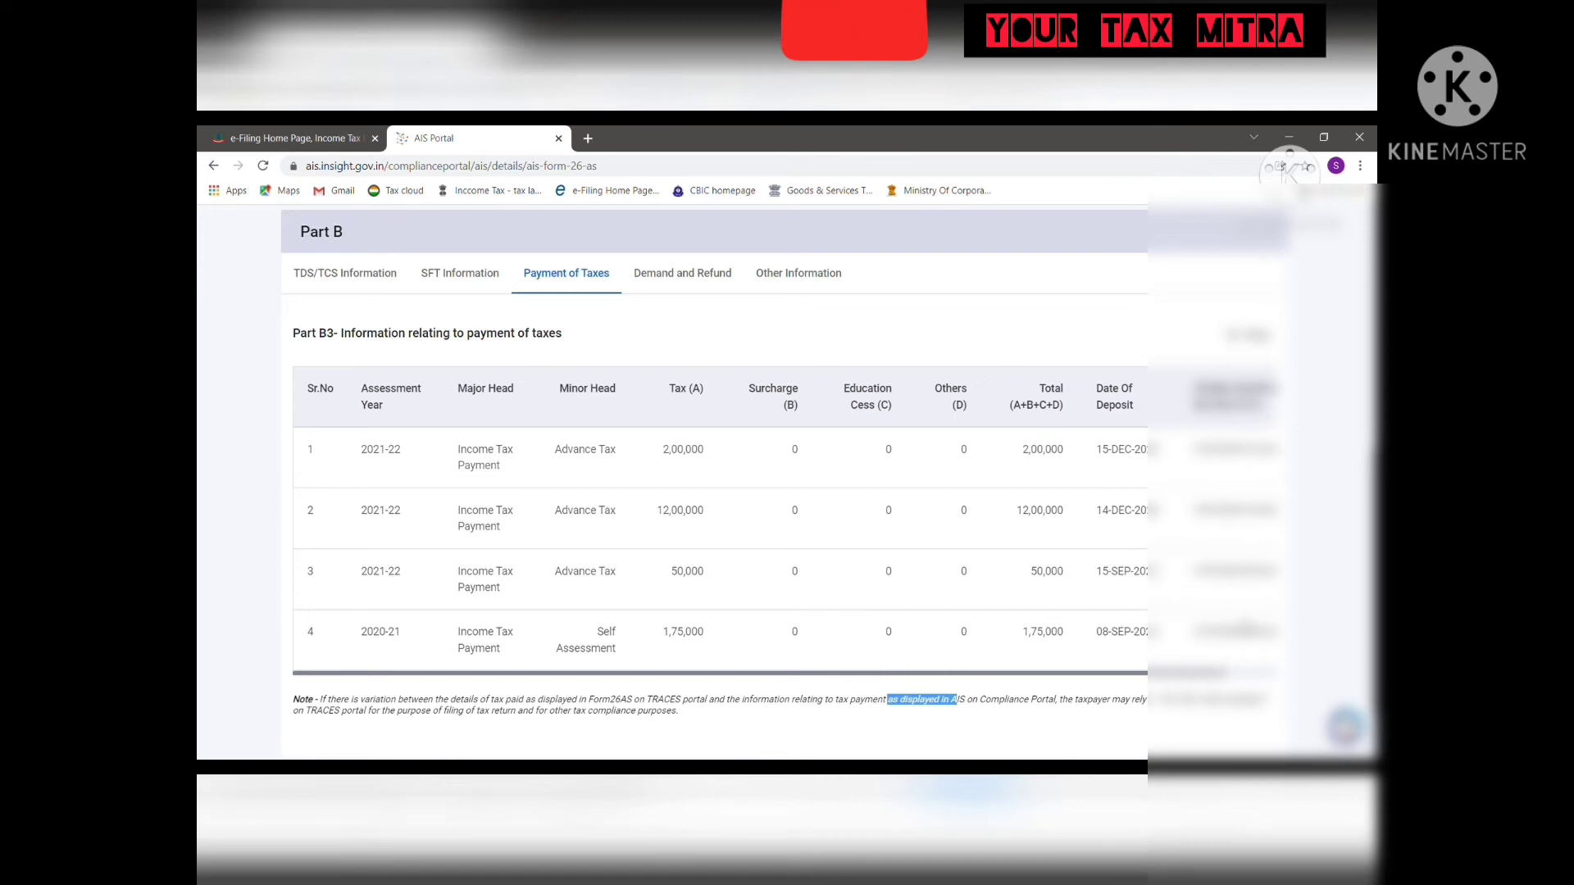
{"action": "scroll", "coordinate": [720, 533], "scroll_direction": "right", "scroll_amount": 2}
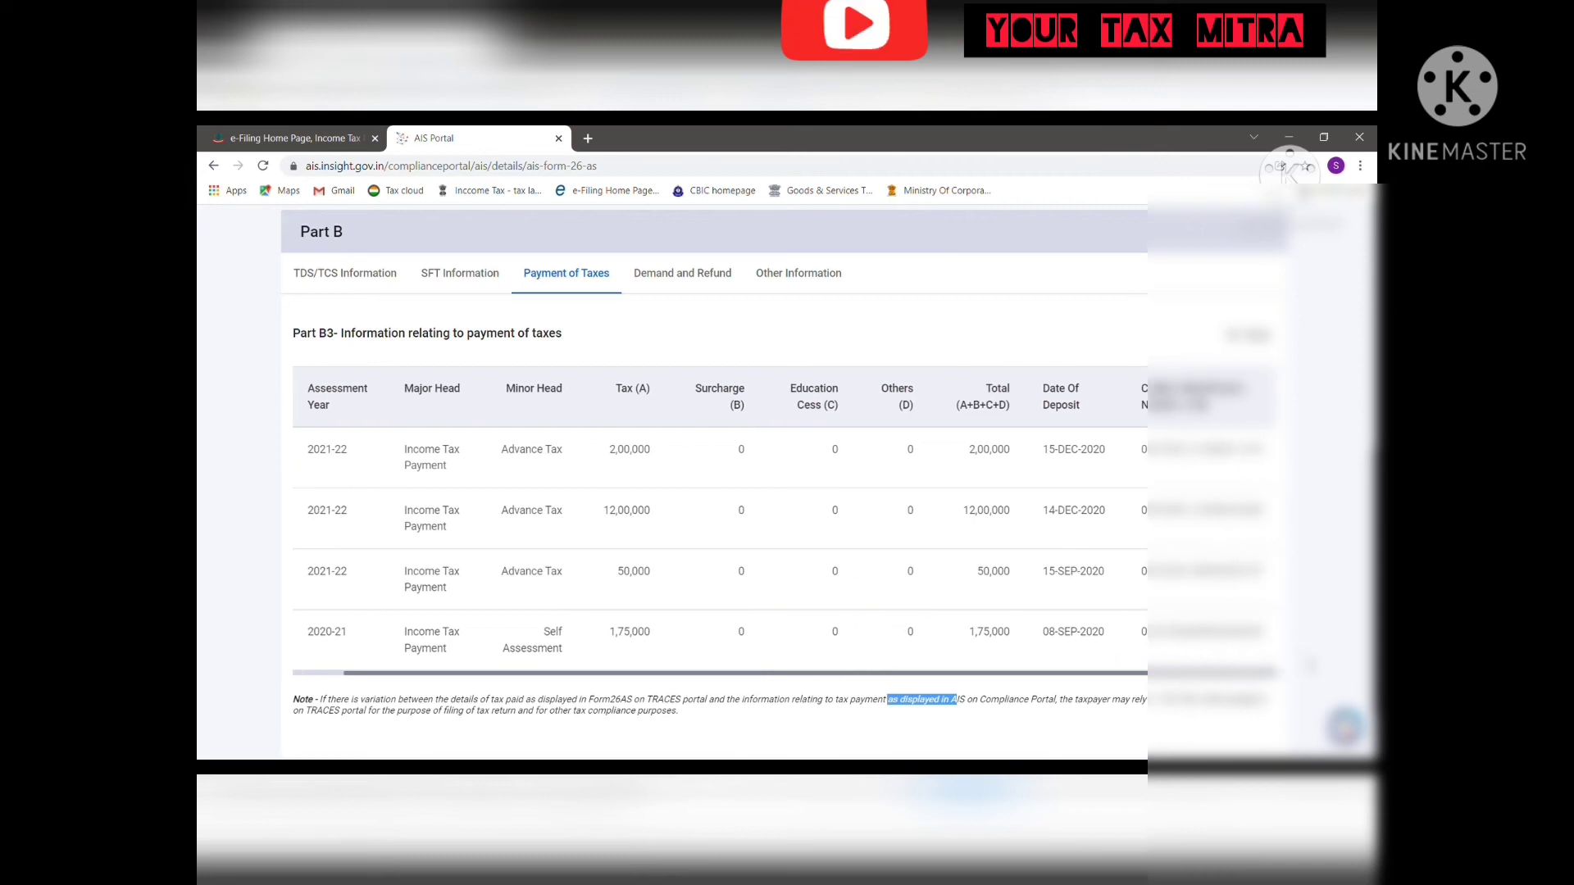
{"action": "scroll", "coordinate": [703, 307], "scroll_direction": "left", "scroll_amount": 2}
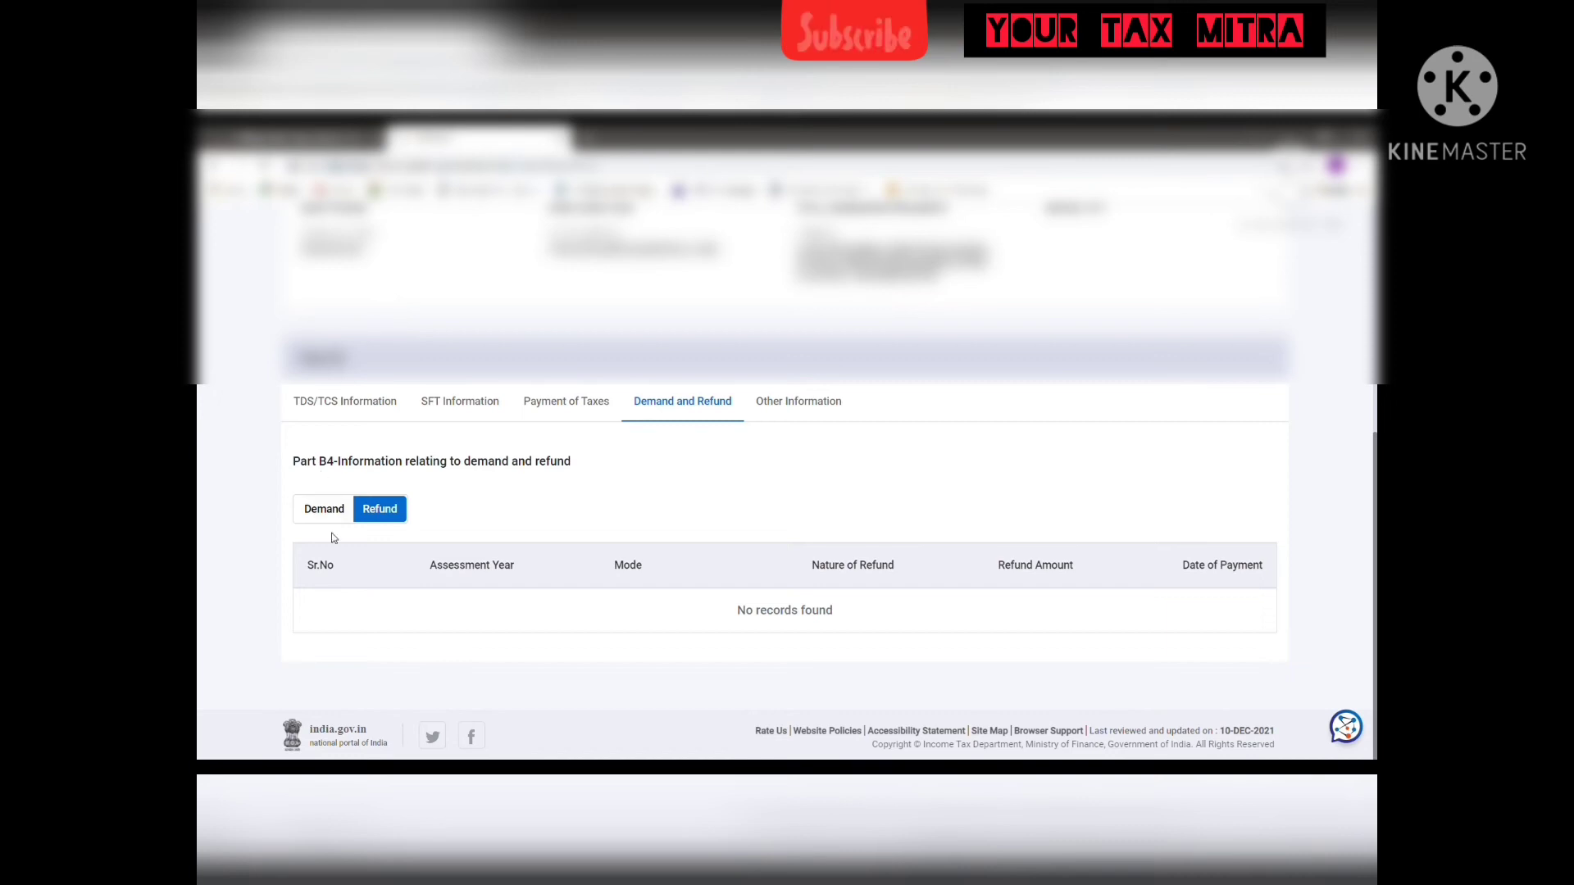
Step: Check both the Demand and Refund records in Part B4, and view the Other Information section of Part B
{"action": "left_click", "coordinate": [328, 508]}
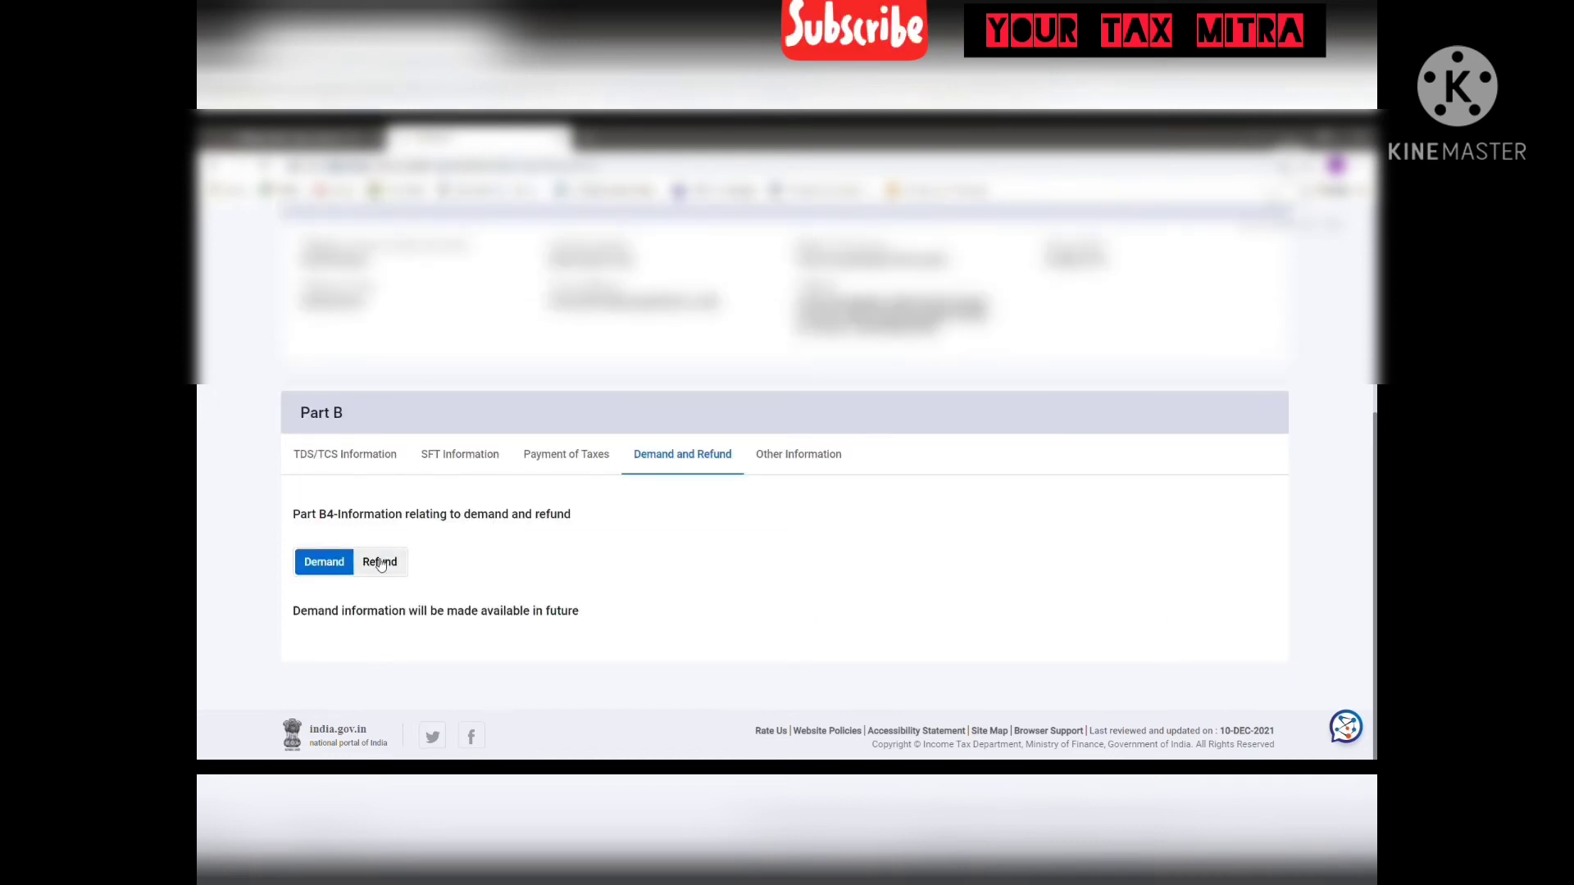
{"action": "left_click", "coordinate": [377, 562]}
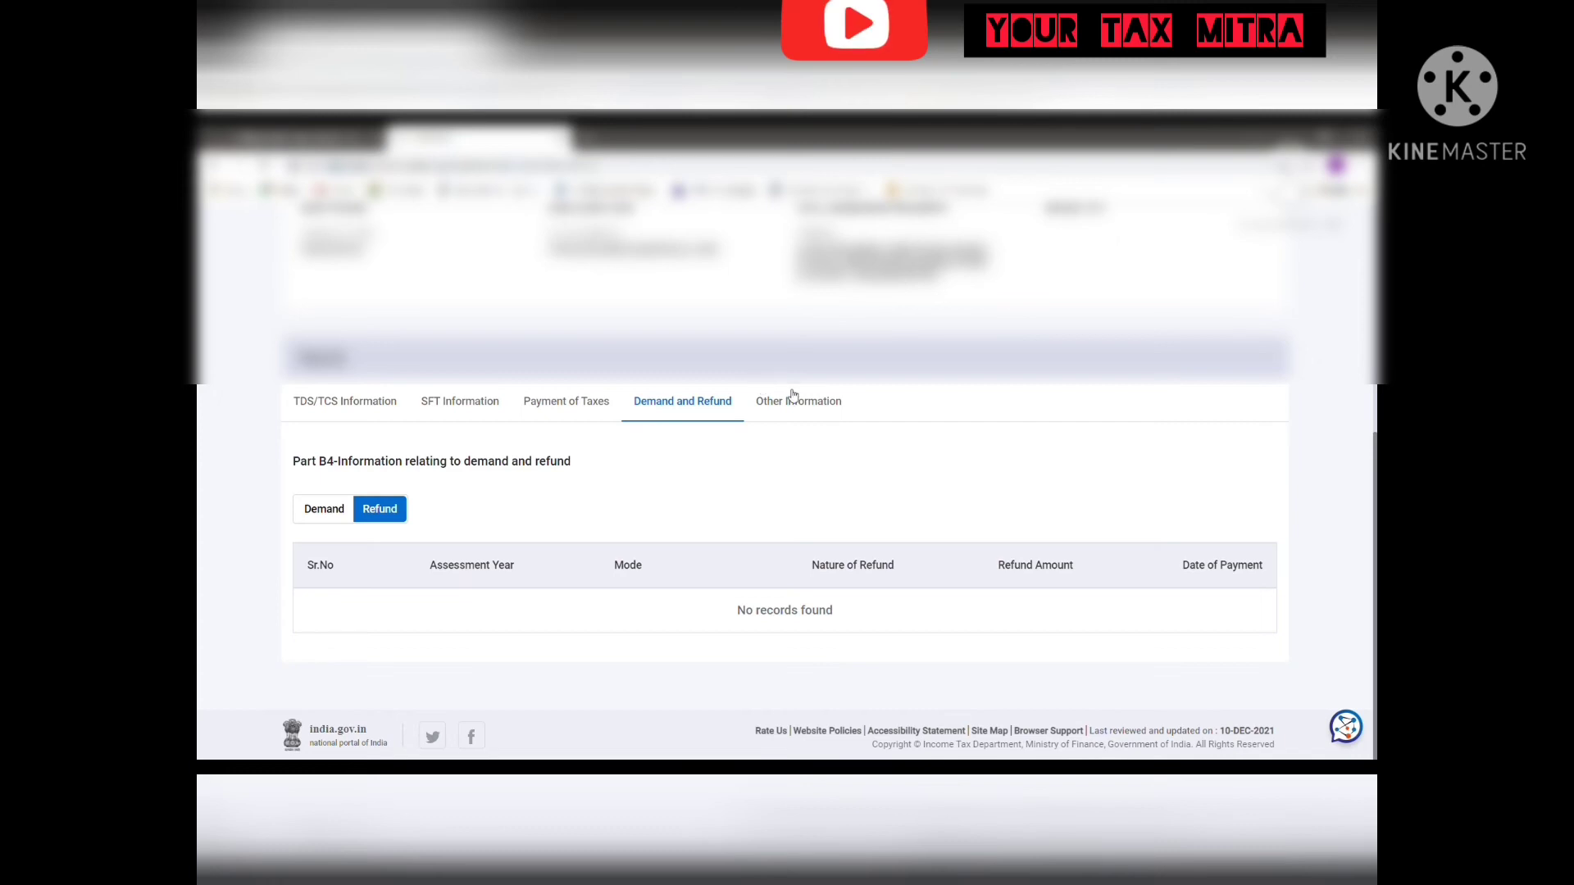
{"action": "left_click", "coordinate": [835, 401]}
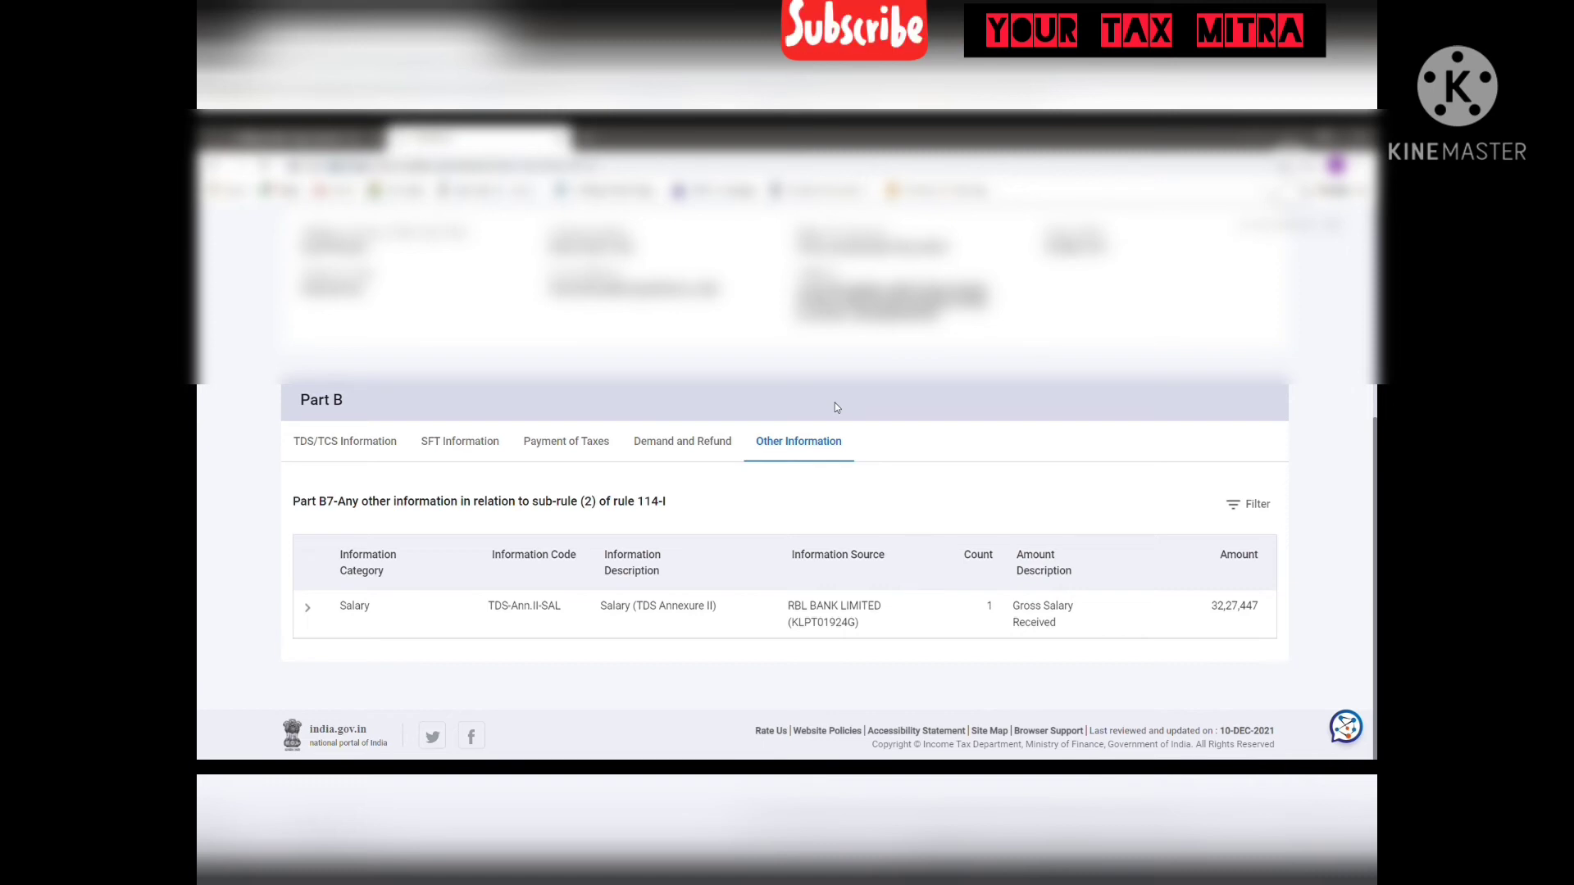
Step: Download the Annual Information Statement (AIS) as a PDF
{"action": "scroll", "coordinate": [787, 492], "scroll_direction": "up", "scroll_amount": 3}
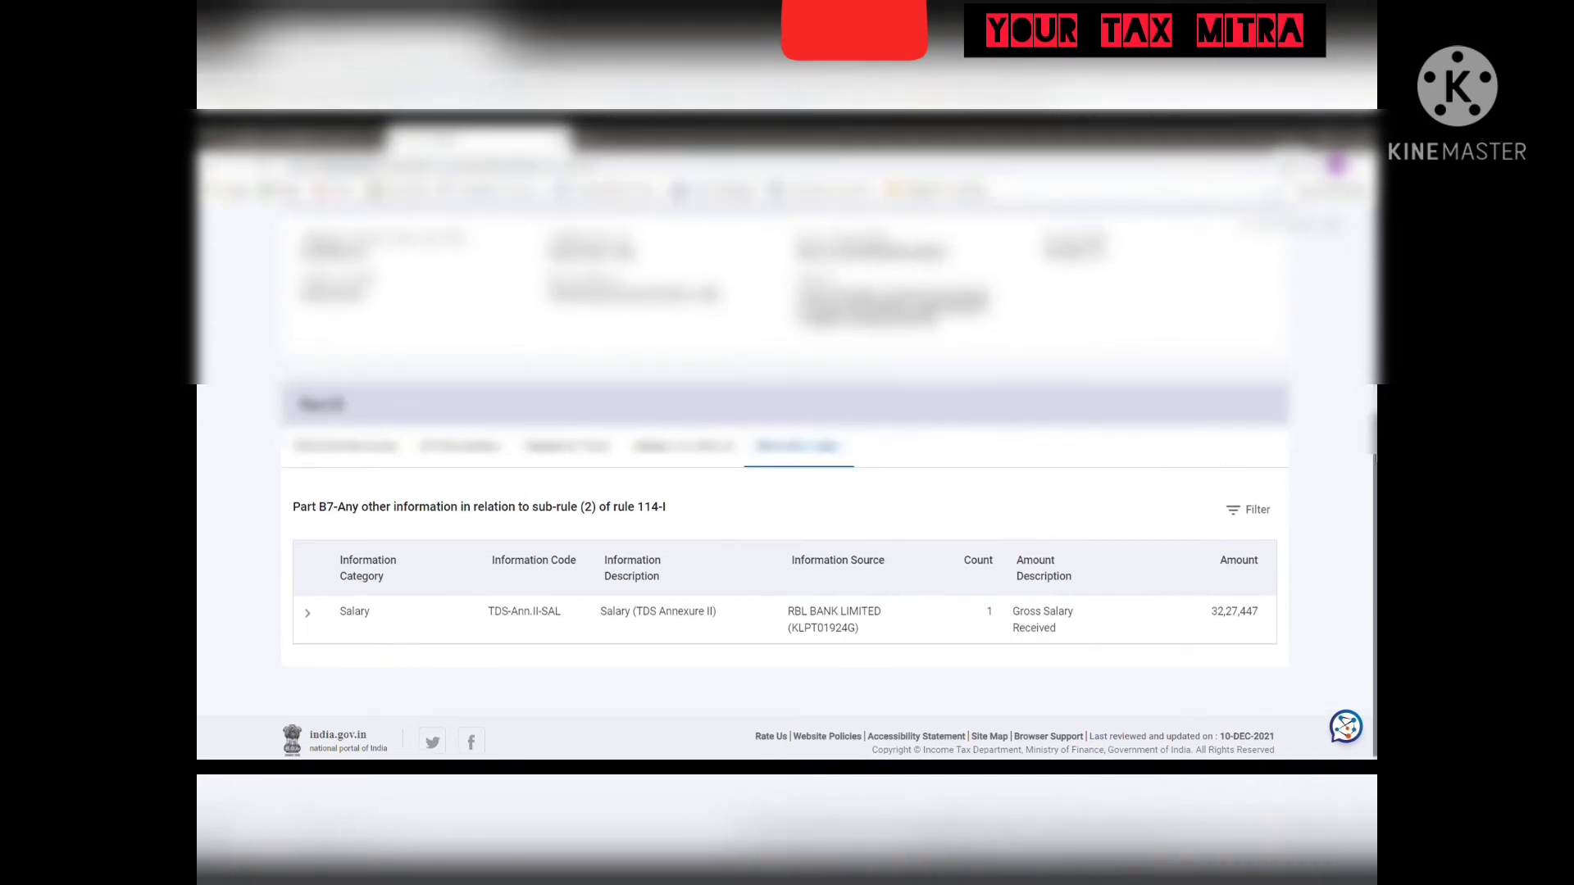
{"action": "scroll", "coordinate": [543, 358], "scroll_direction": "up", "scroll_amount": 1}
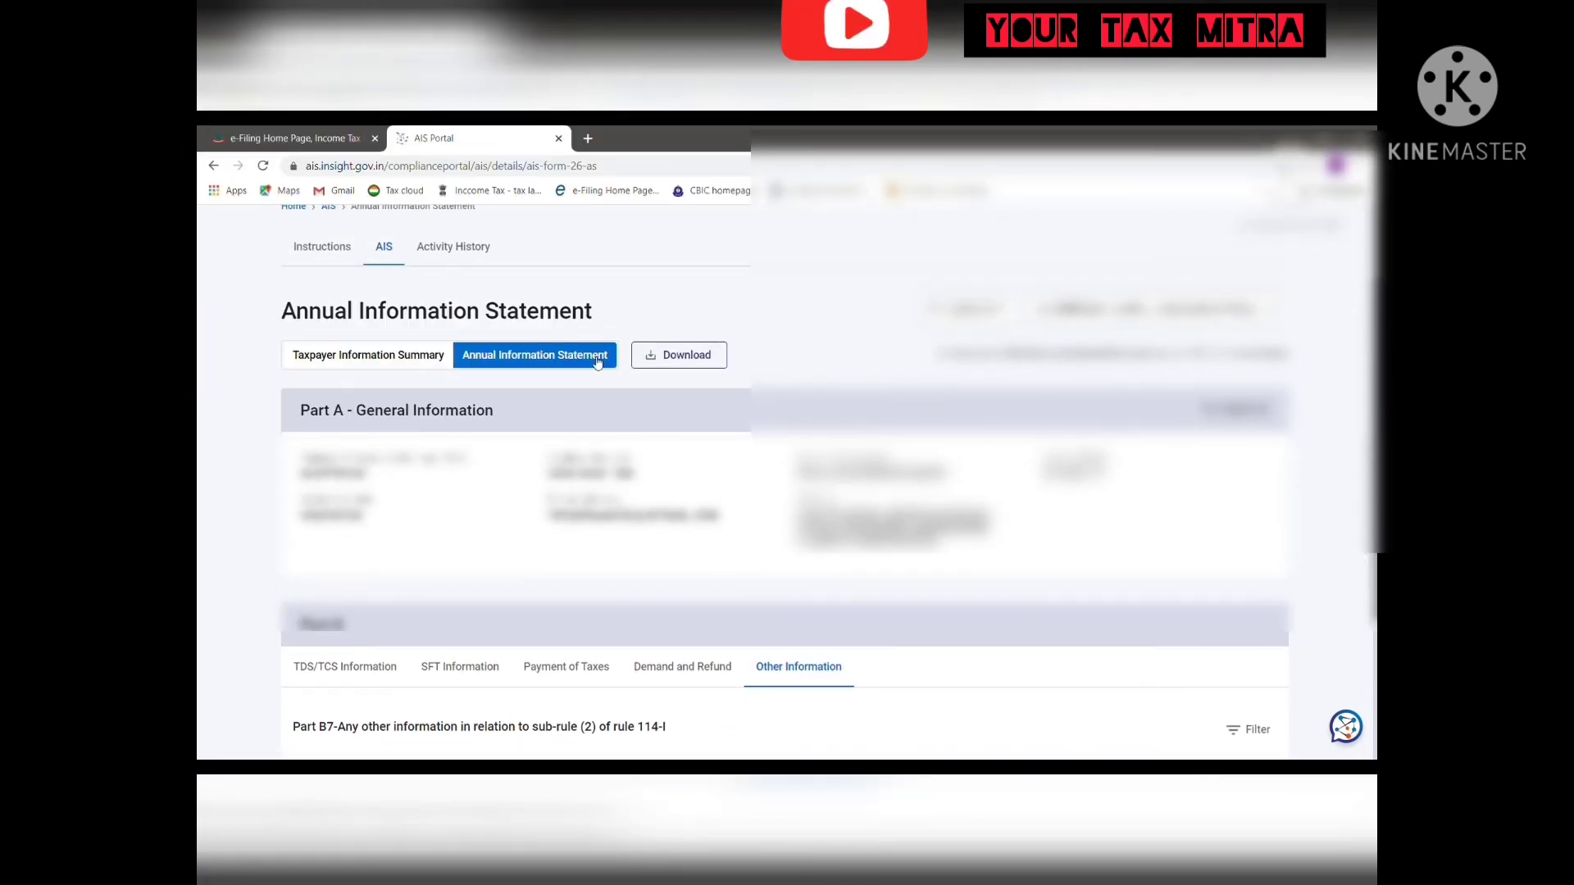
{"action": "left_click", "coordinate": [679, 355]}
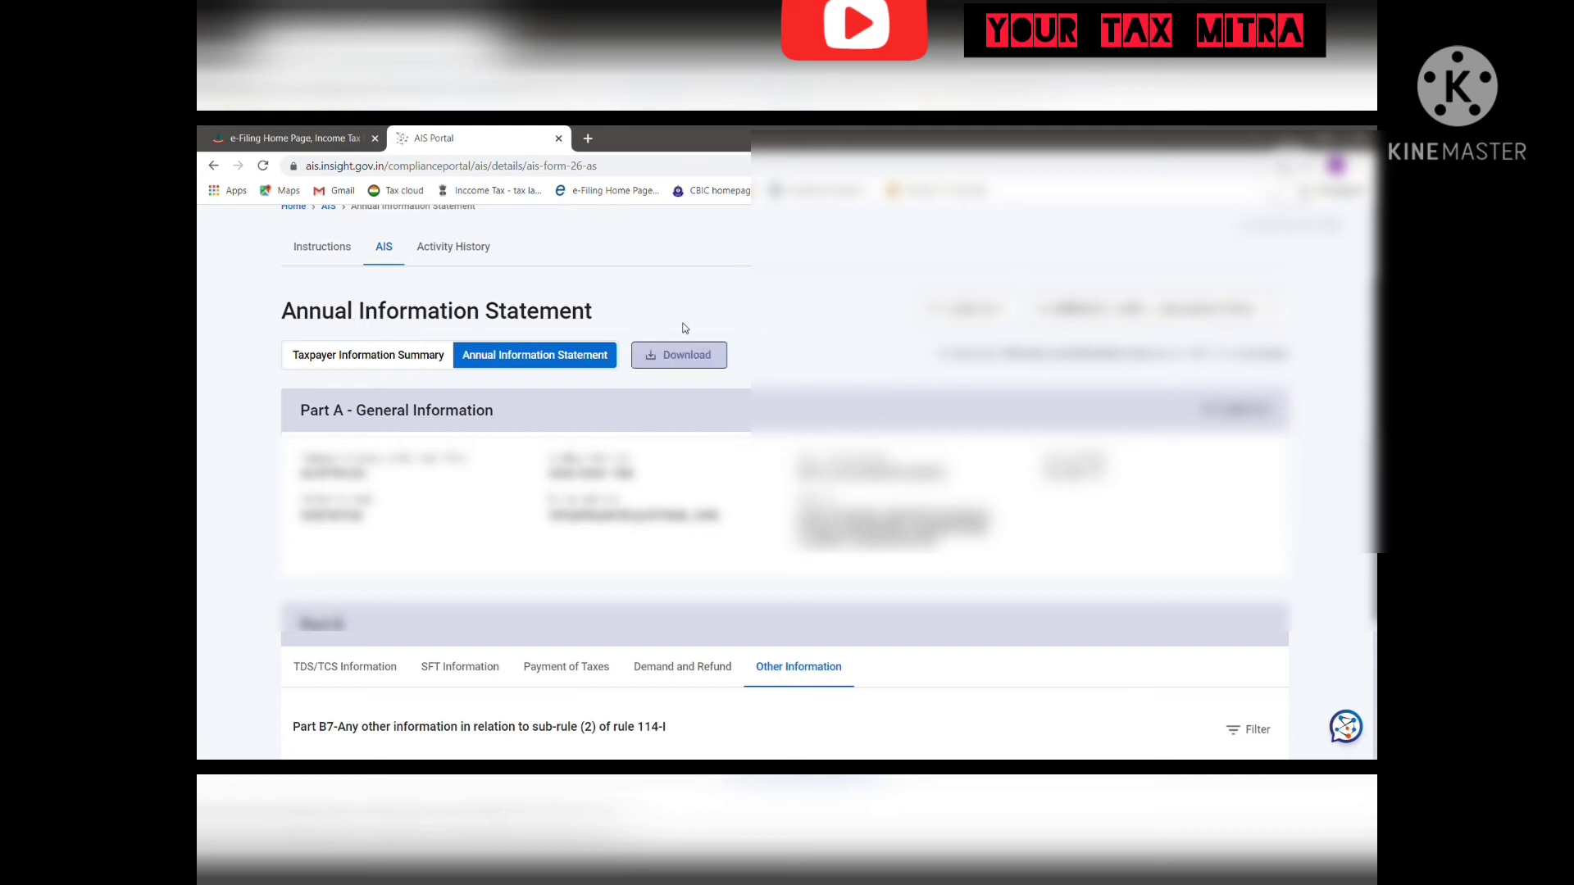
{"action": "left_click", "coordinate": [682, 356]}
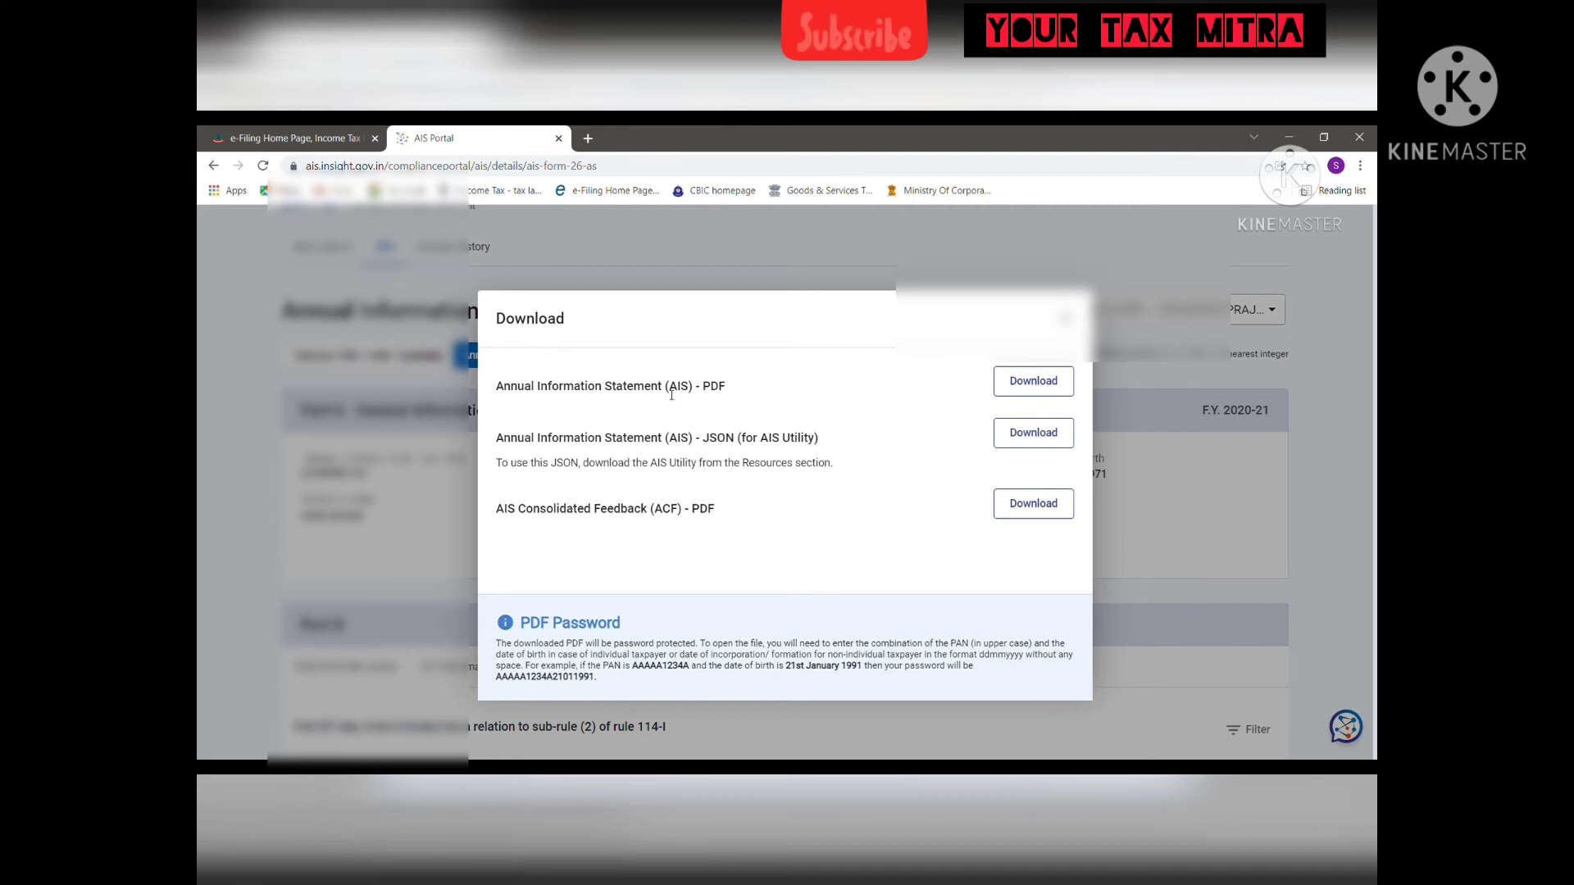
{"action": "left_click", "coordinate": [1058, 382]}
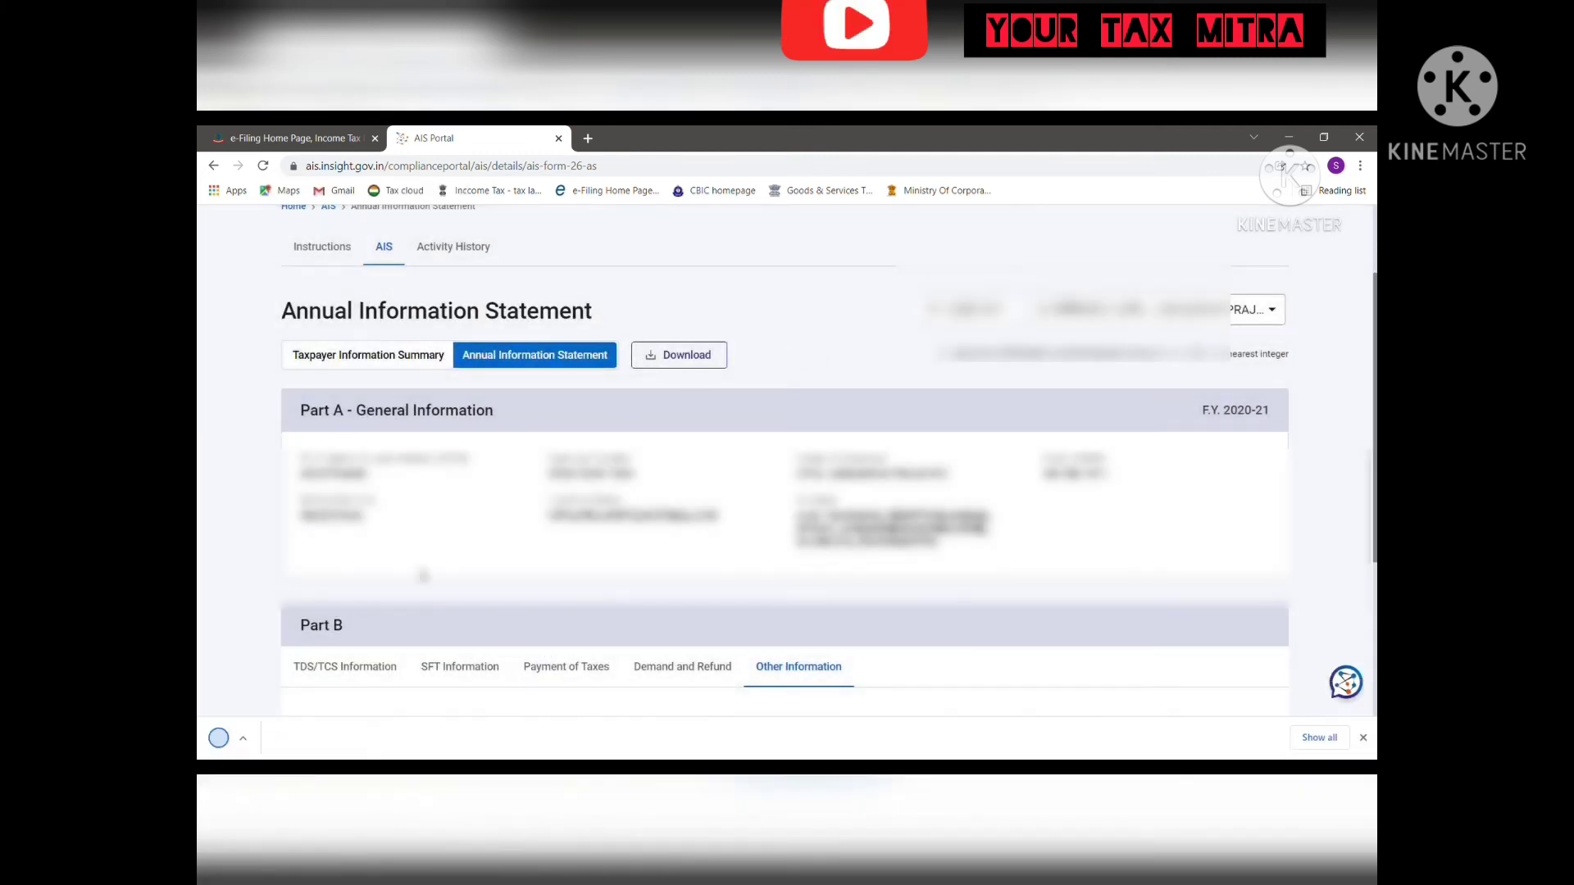
Step: Open the downloaded AIS PDF and unlock it by entering the document password
{"action": "left_click", "coordinate": [297, 746]}
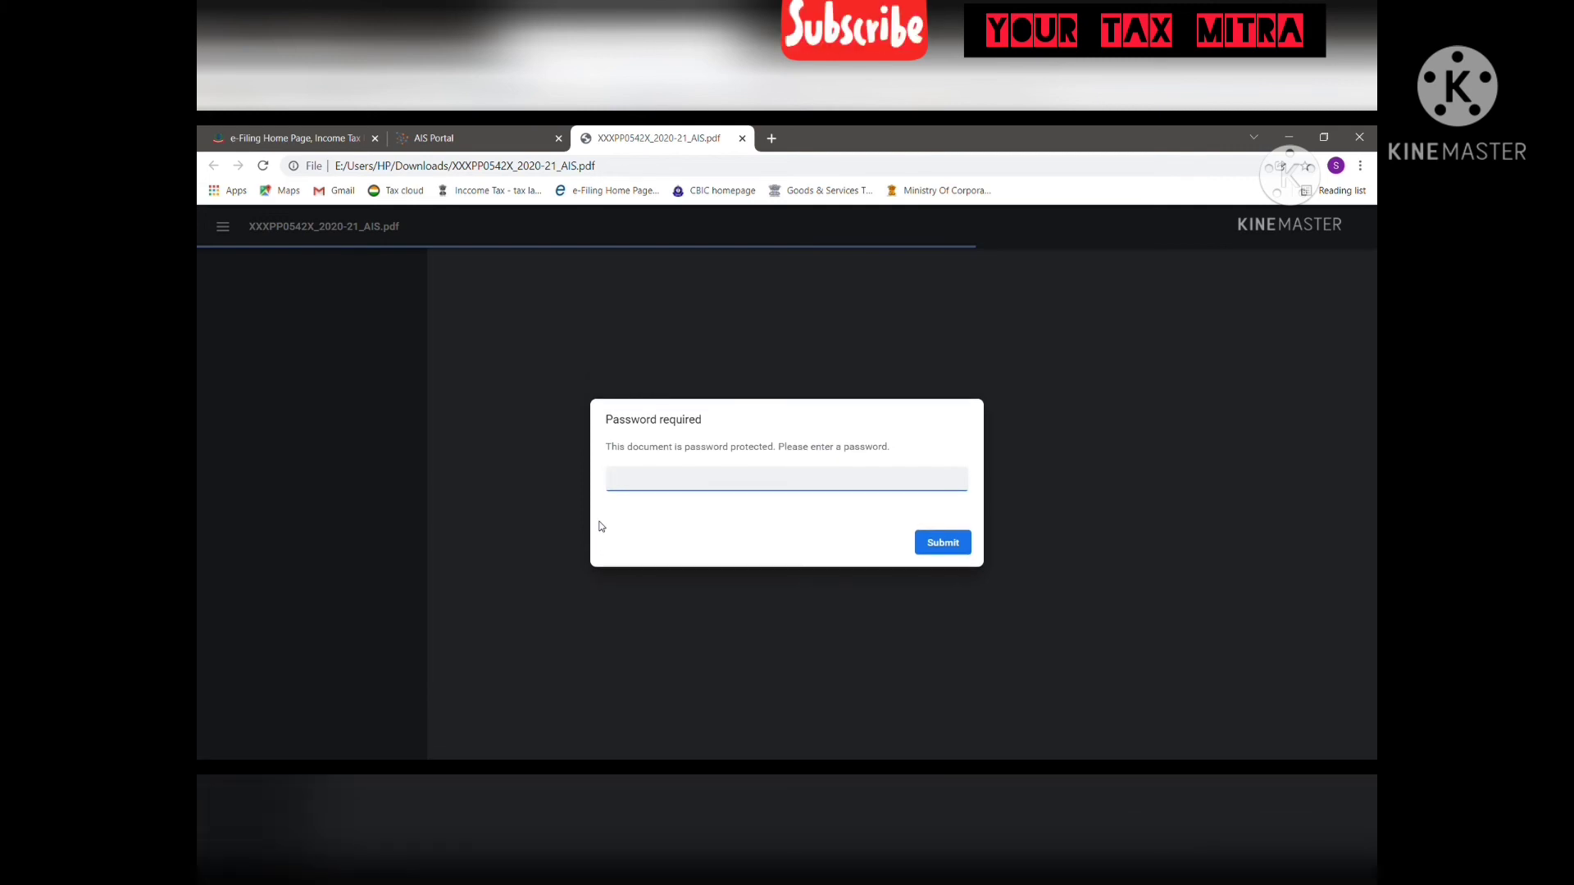
{"action": "type", "text": "x"}
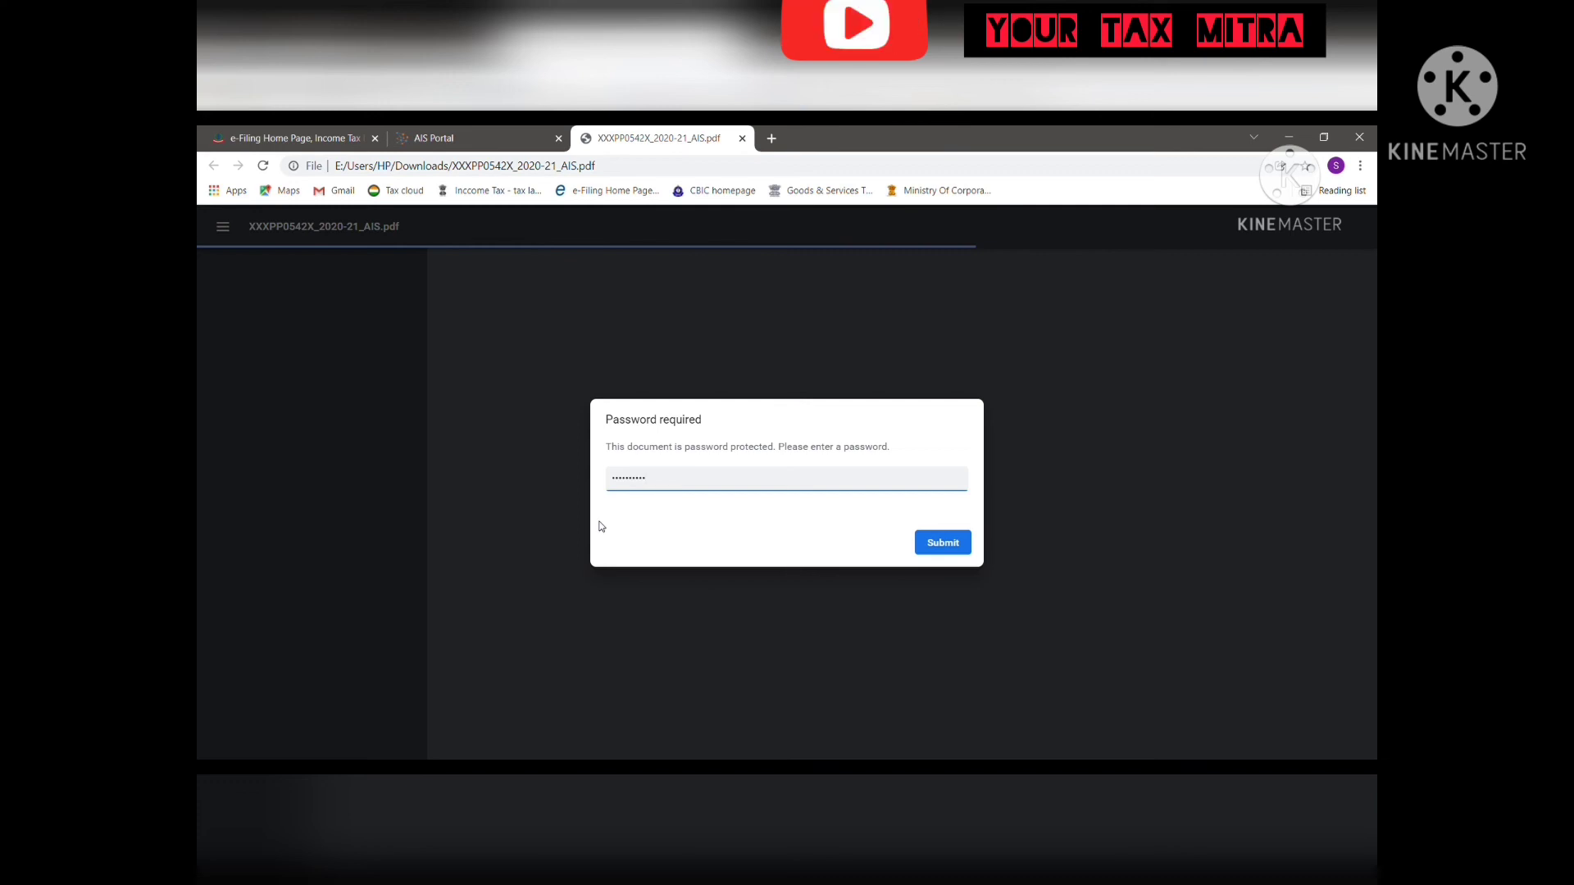
{"action": "key", "text": "Return"}
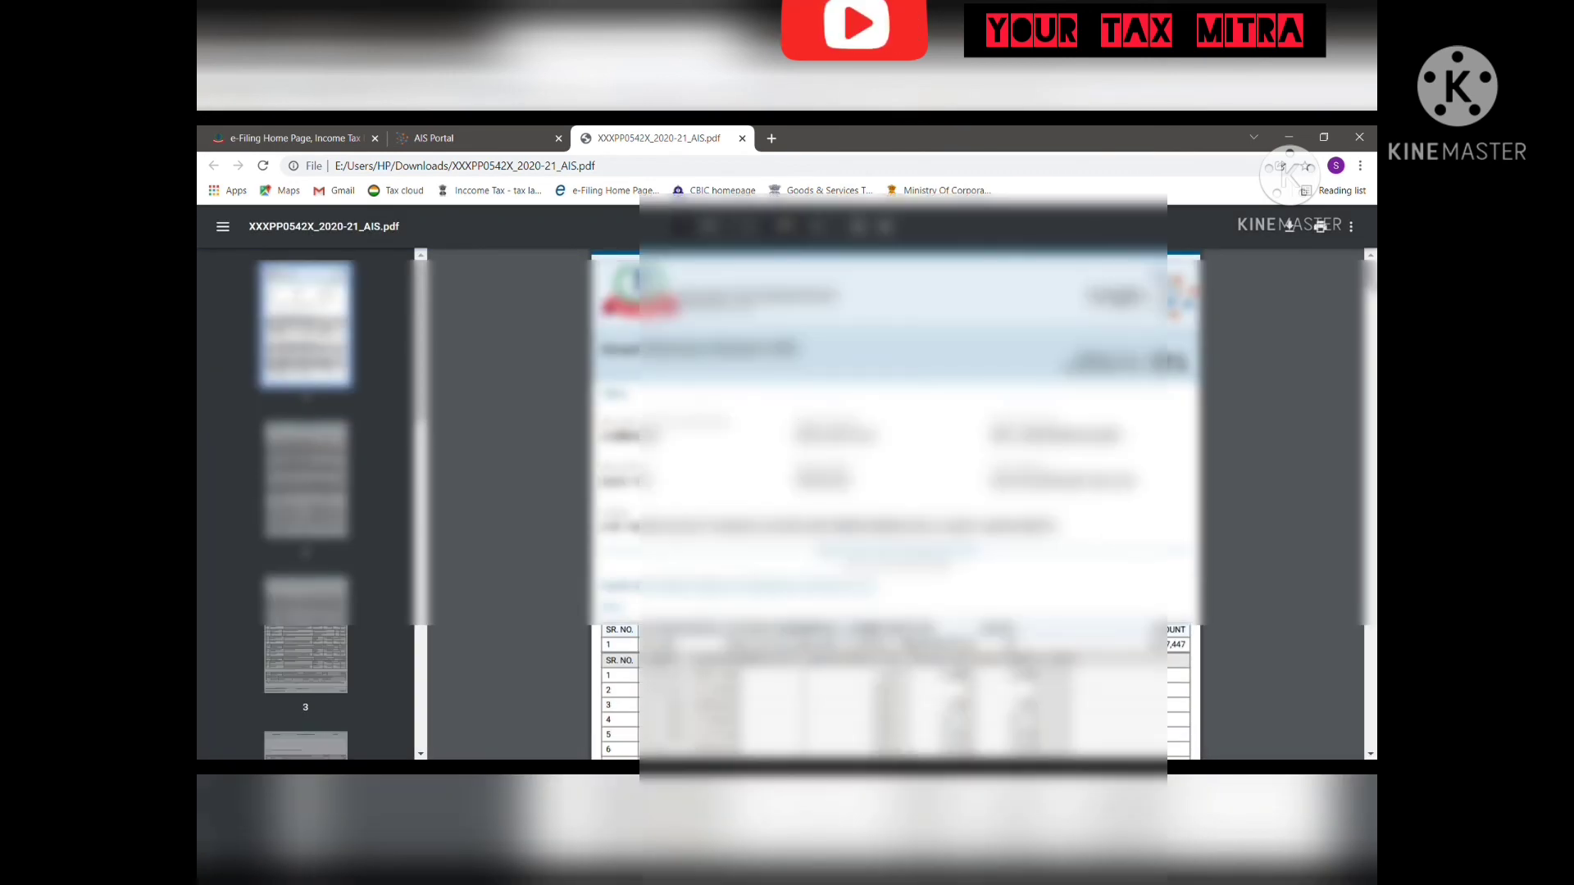
Step: Look through all pages of the AIS PDF and return to its first page
{"action": "scroll", "coordinate": [895, 504], "scroll_direction": "down", "scroll_amount": 5}
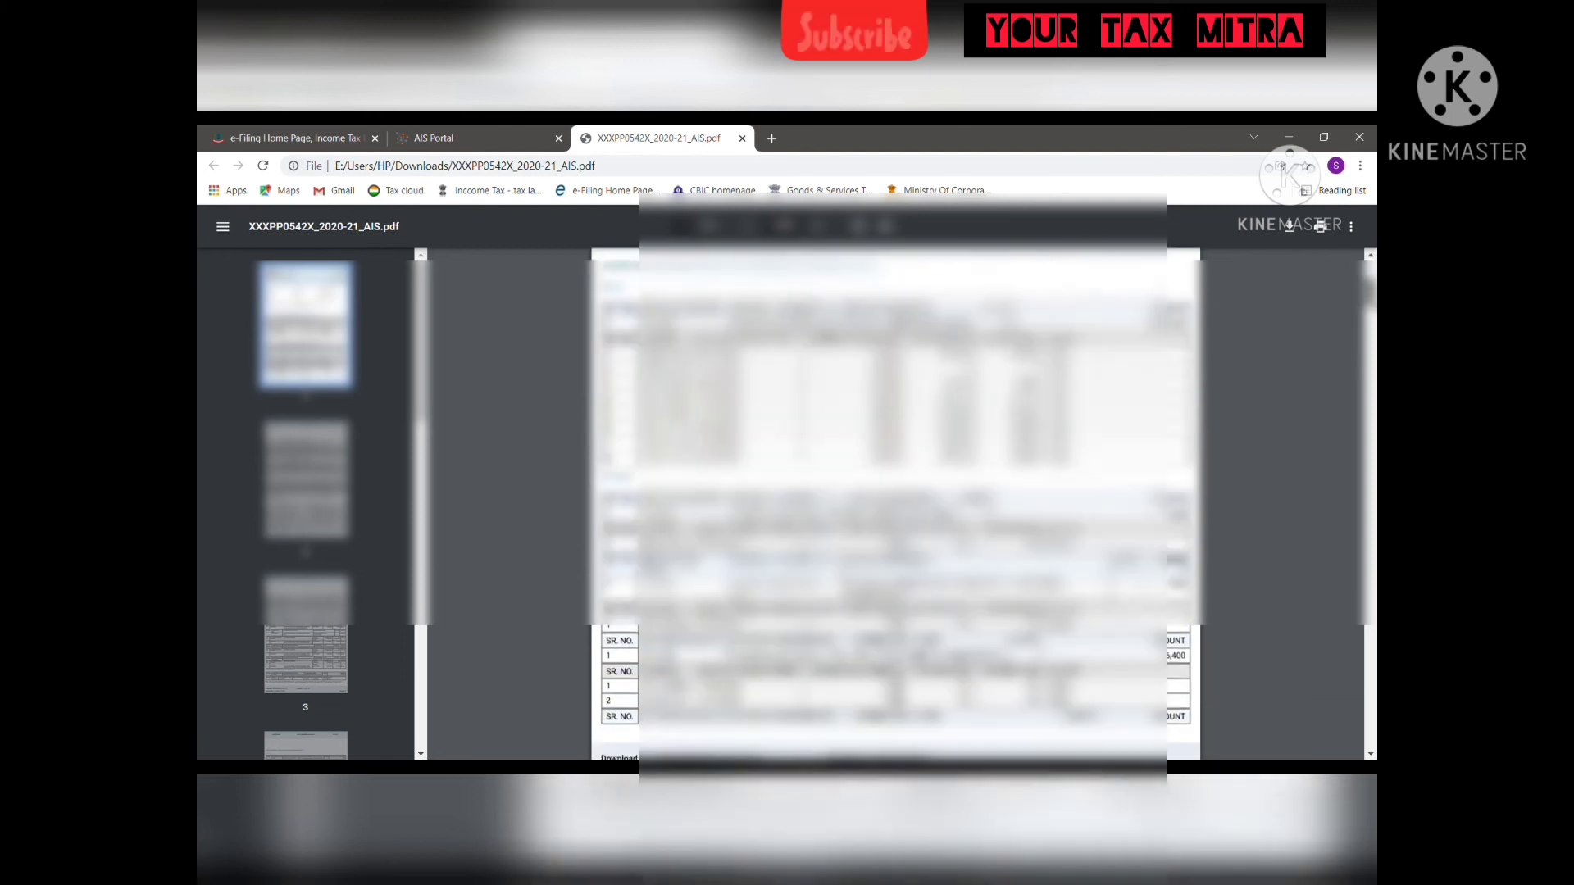
{"action": "scroll", "coordinate": [895, 504], "scroll_direction": "up", "scroll_amount": 2}
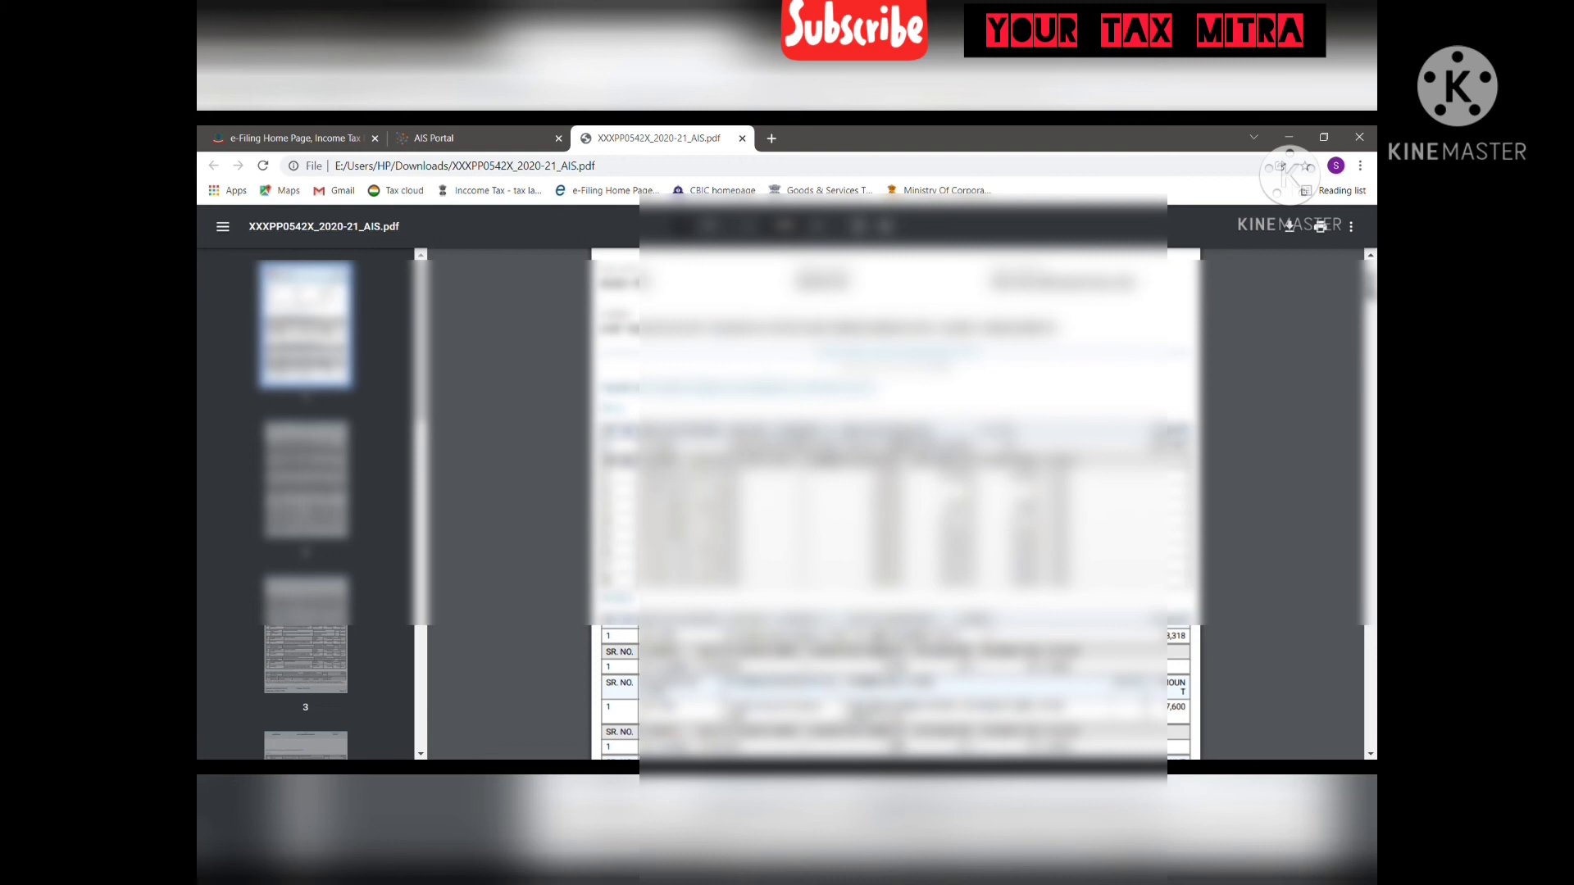
{"action": "scroll", "coordinate": [896, 504], "scroll_direction": "down", "scroll_amount": 10}
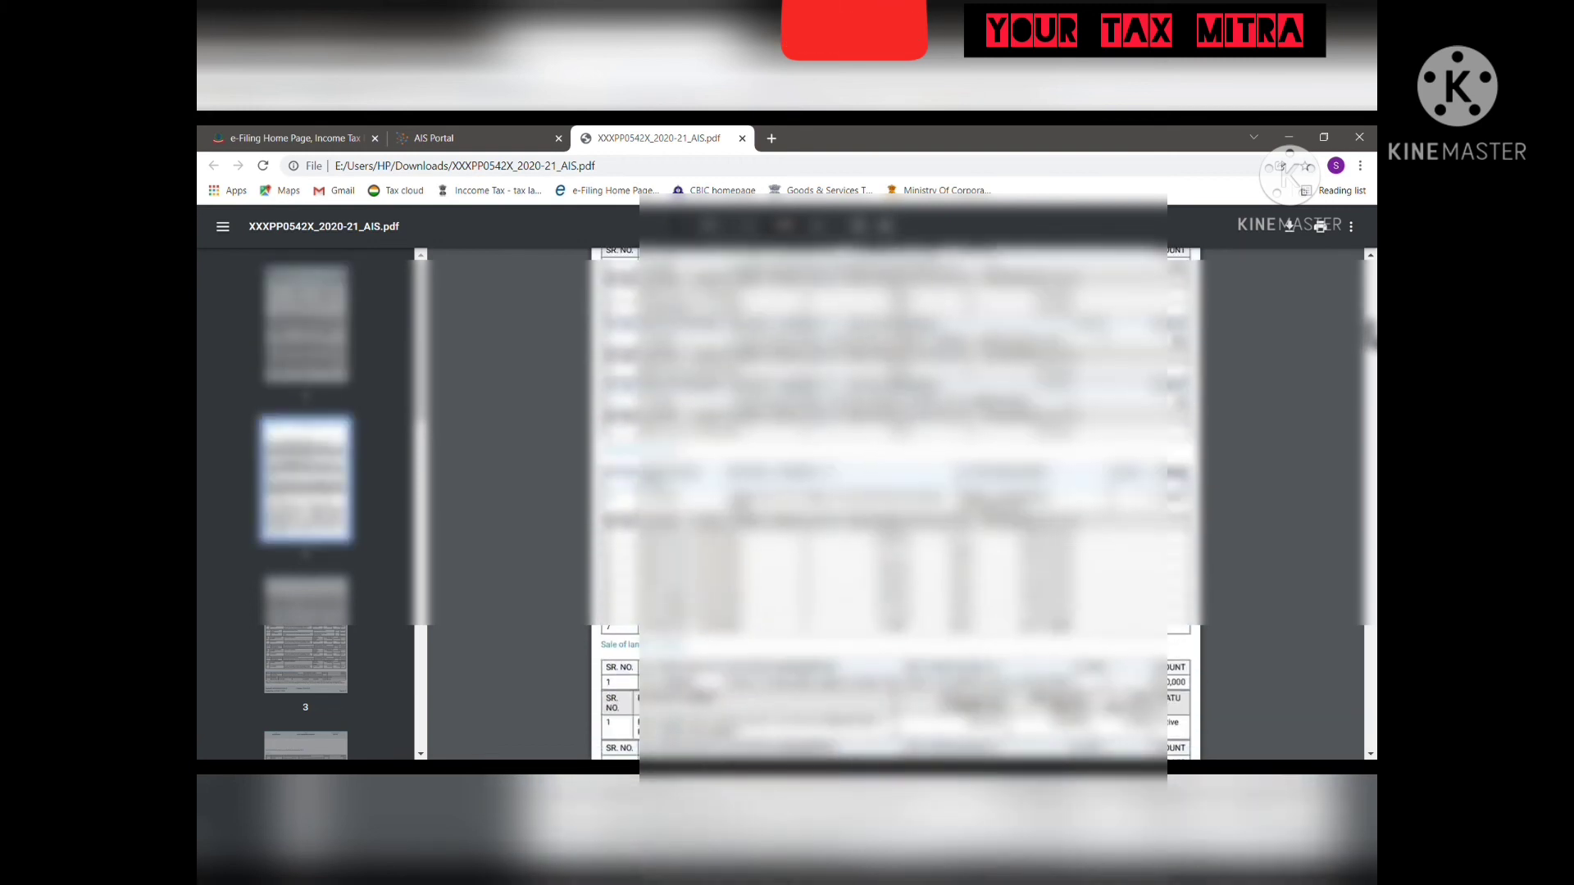
{"action": "scroll", "coordinate": [895, 504], "scroll_direction": "down", "scroll_amount": 15}
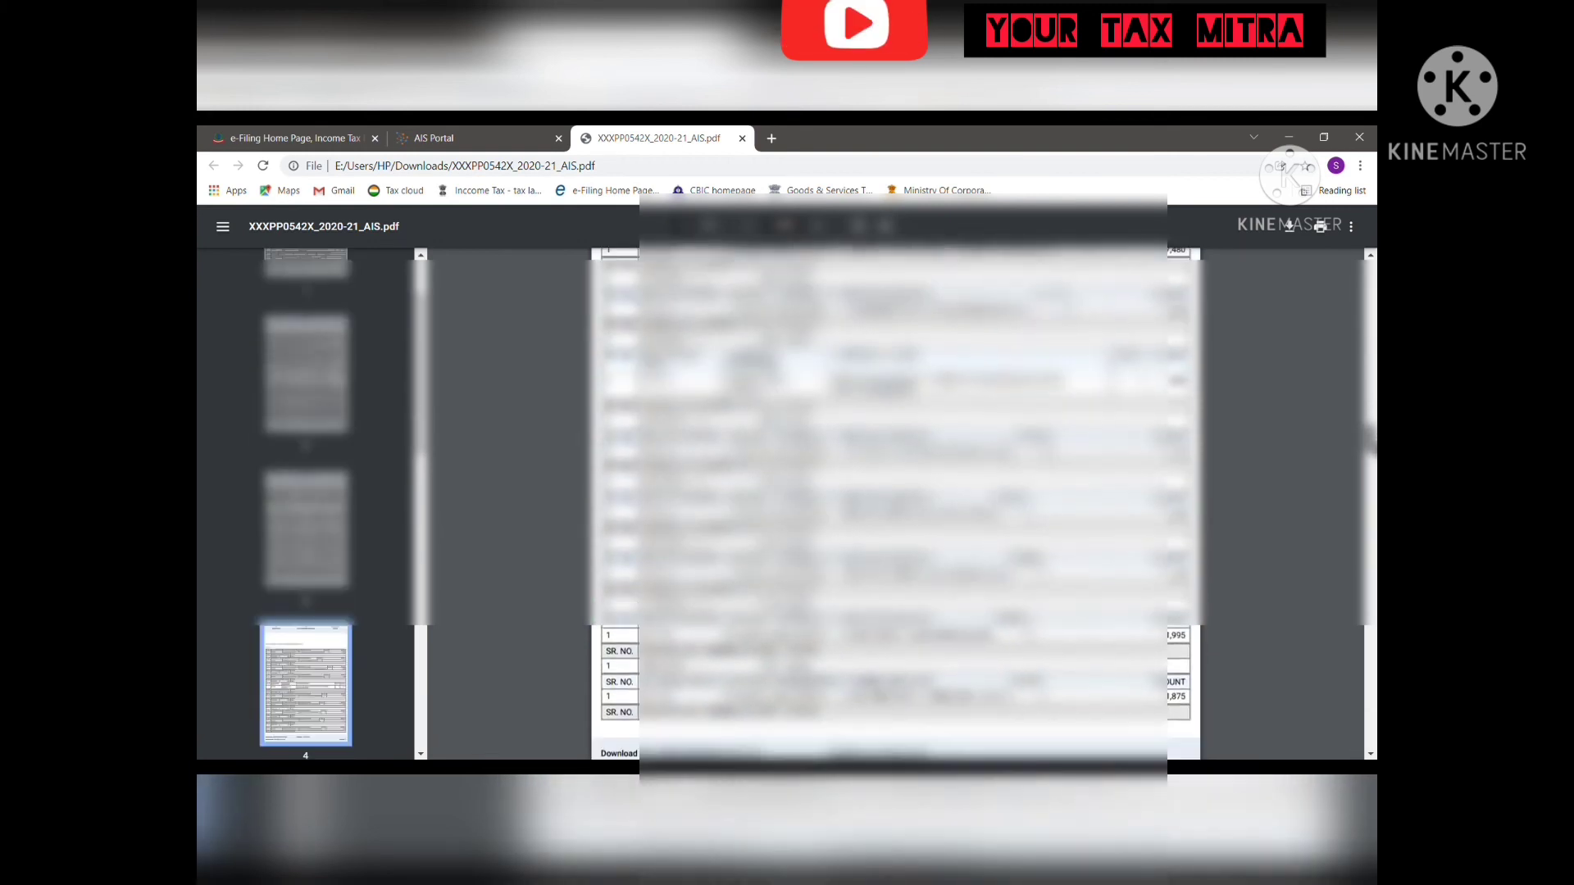
{"action": "scroll", "coordinate": [895, 504], "scroll_direction": "down", "scroll_amount": 20}
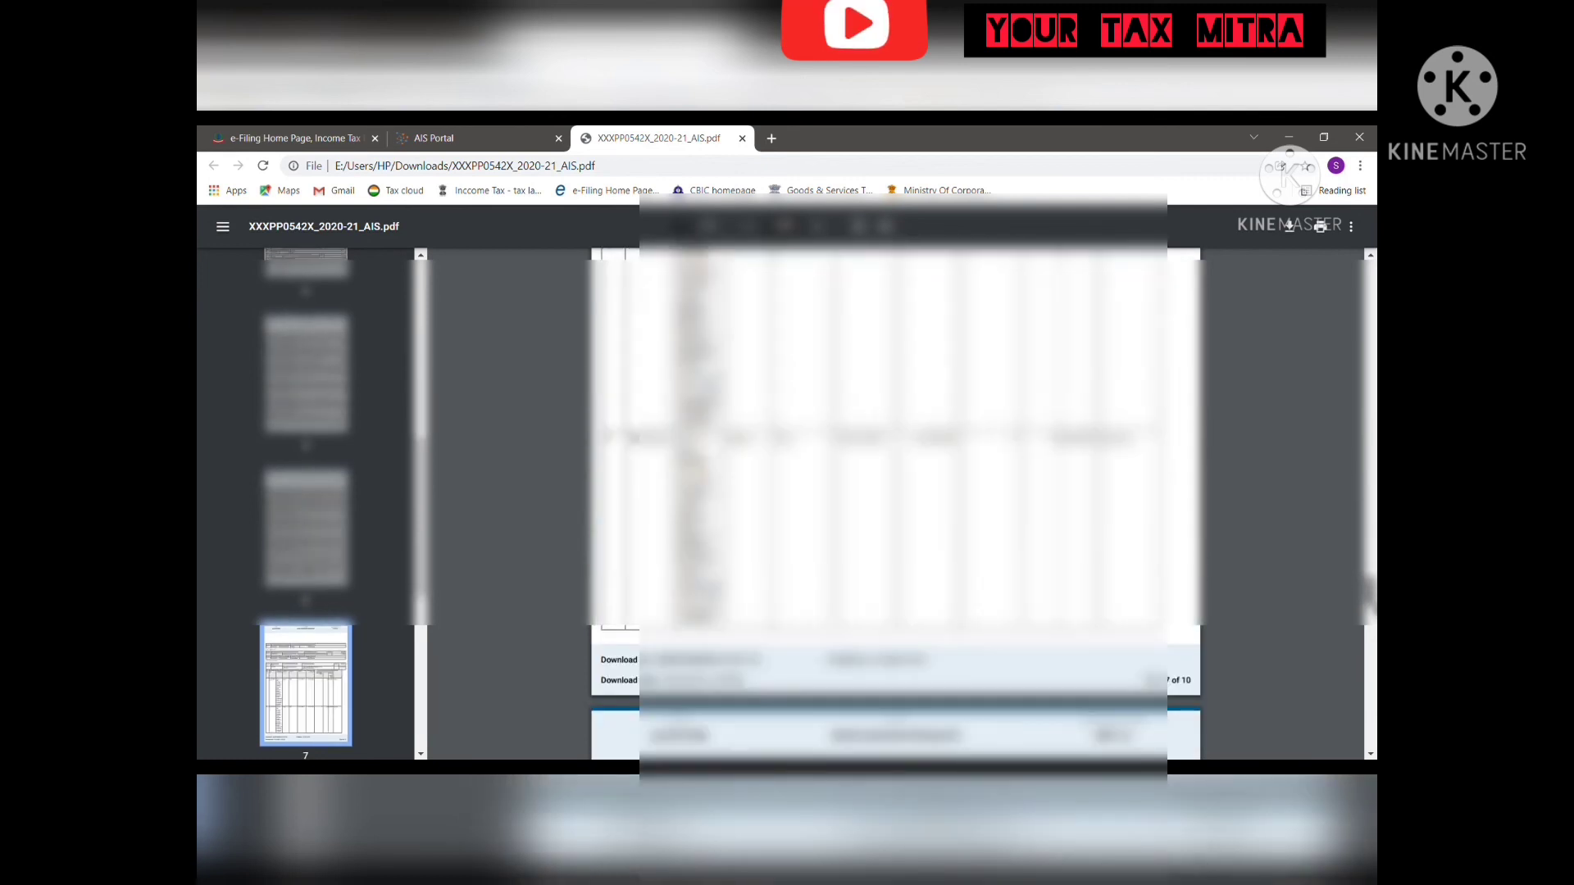
{"action": "scroll", "coordinate": [895, 504], "scroll_direction": "down", "scroll_amount": 20}
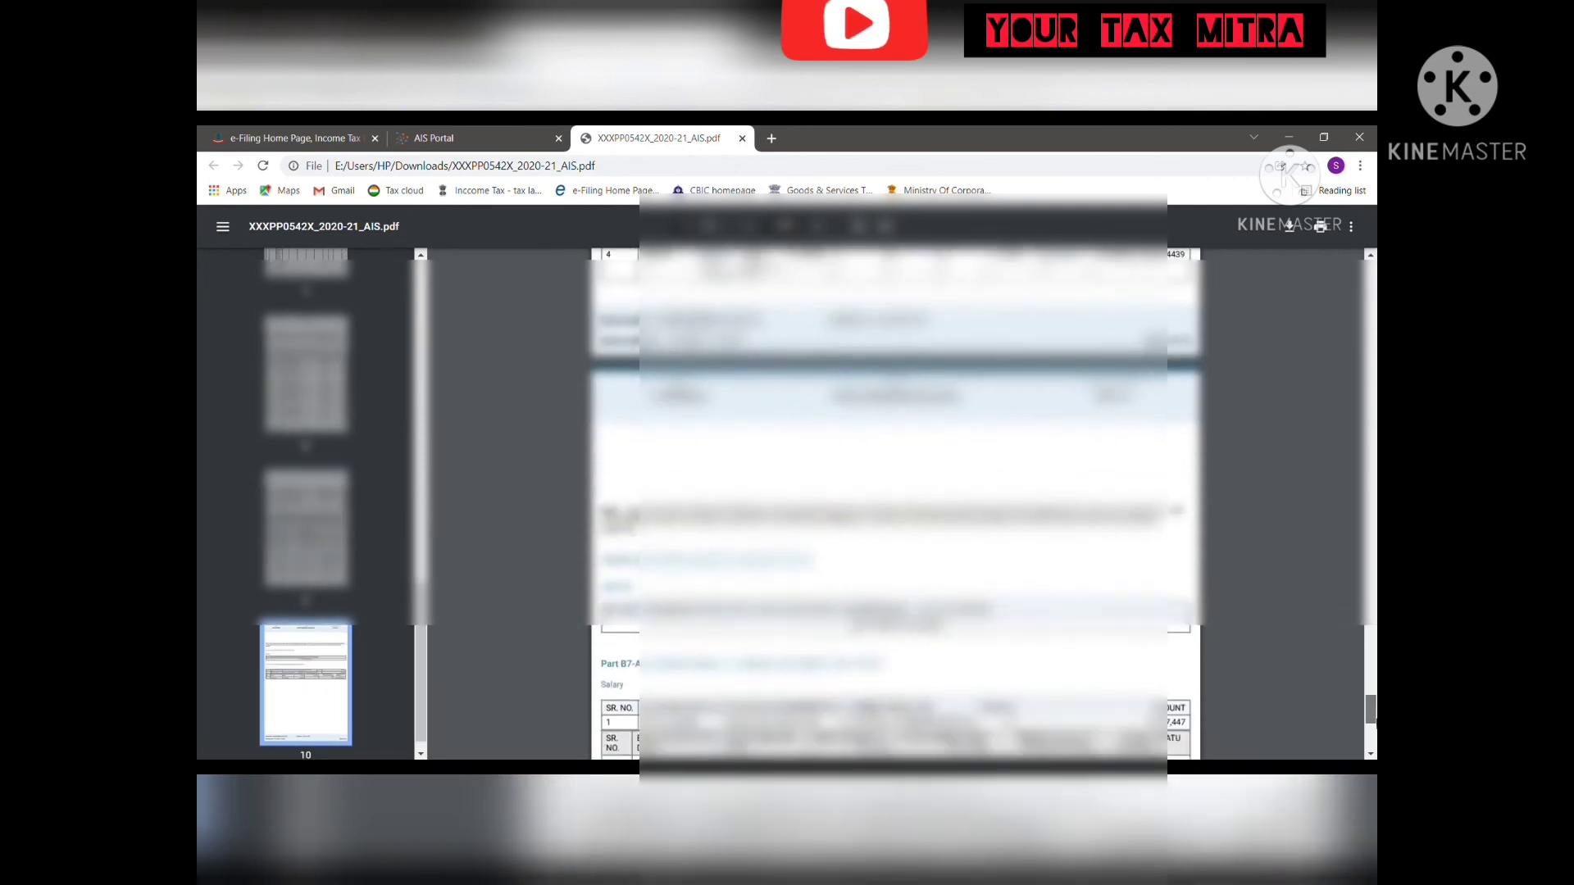
{"action": "left_click_drag", "start_coordinate": [1370, 709], "coordinate": [1365, 256]}
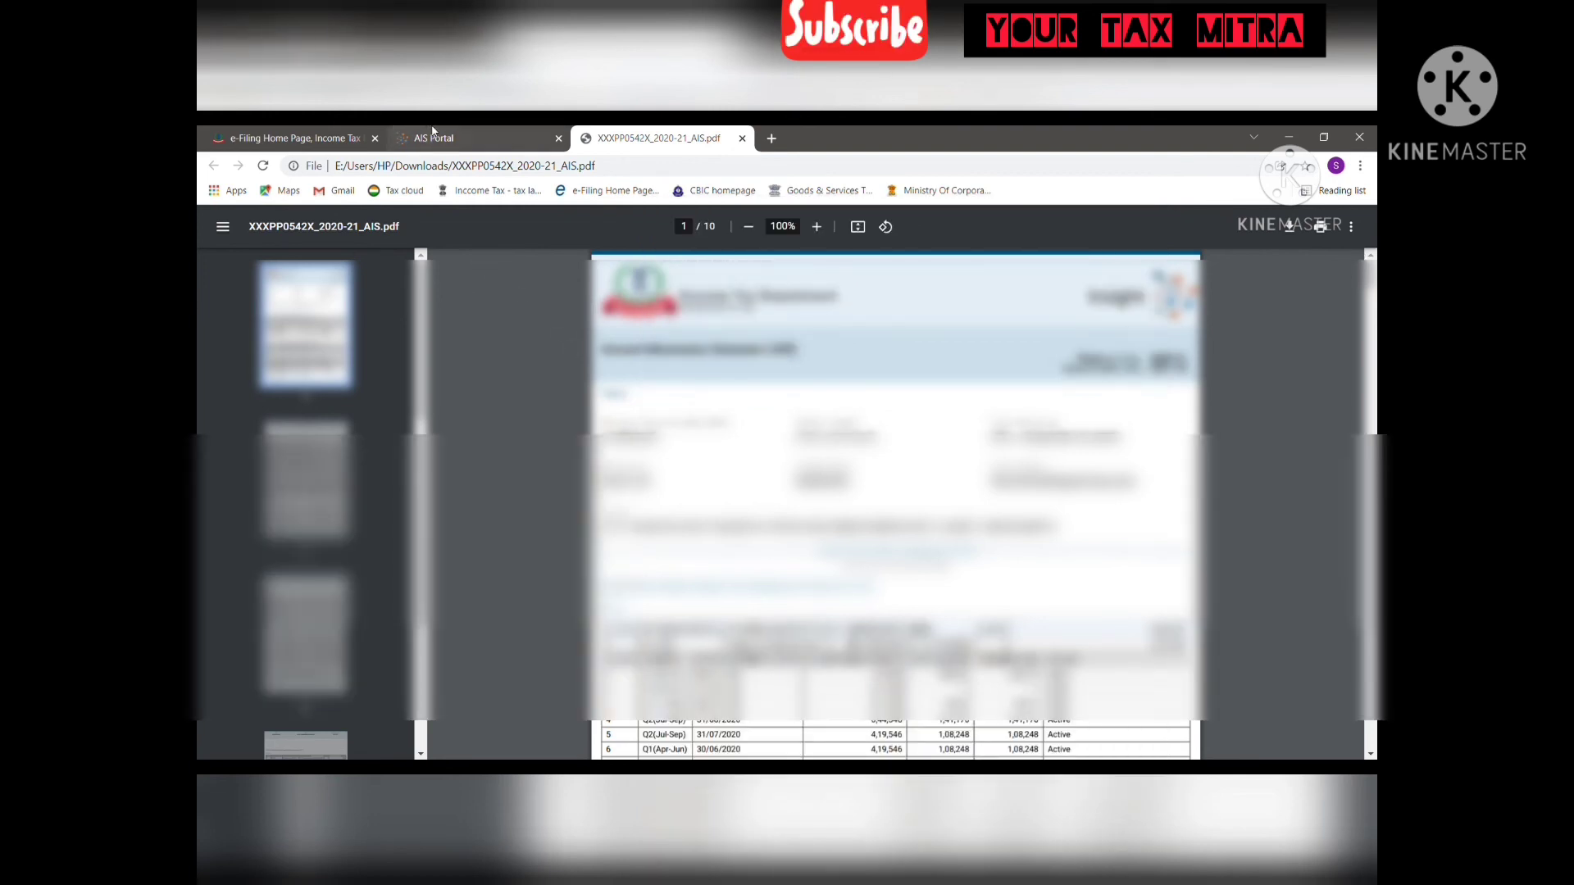
Step: Switch back to the AIS Portal and review every information category in the Taxpayer Information Summary
{"action": "left_click", "coordinate": [433, 134]}
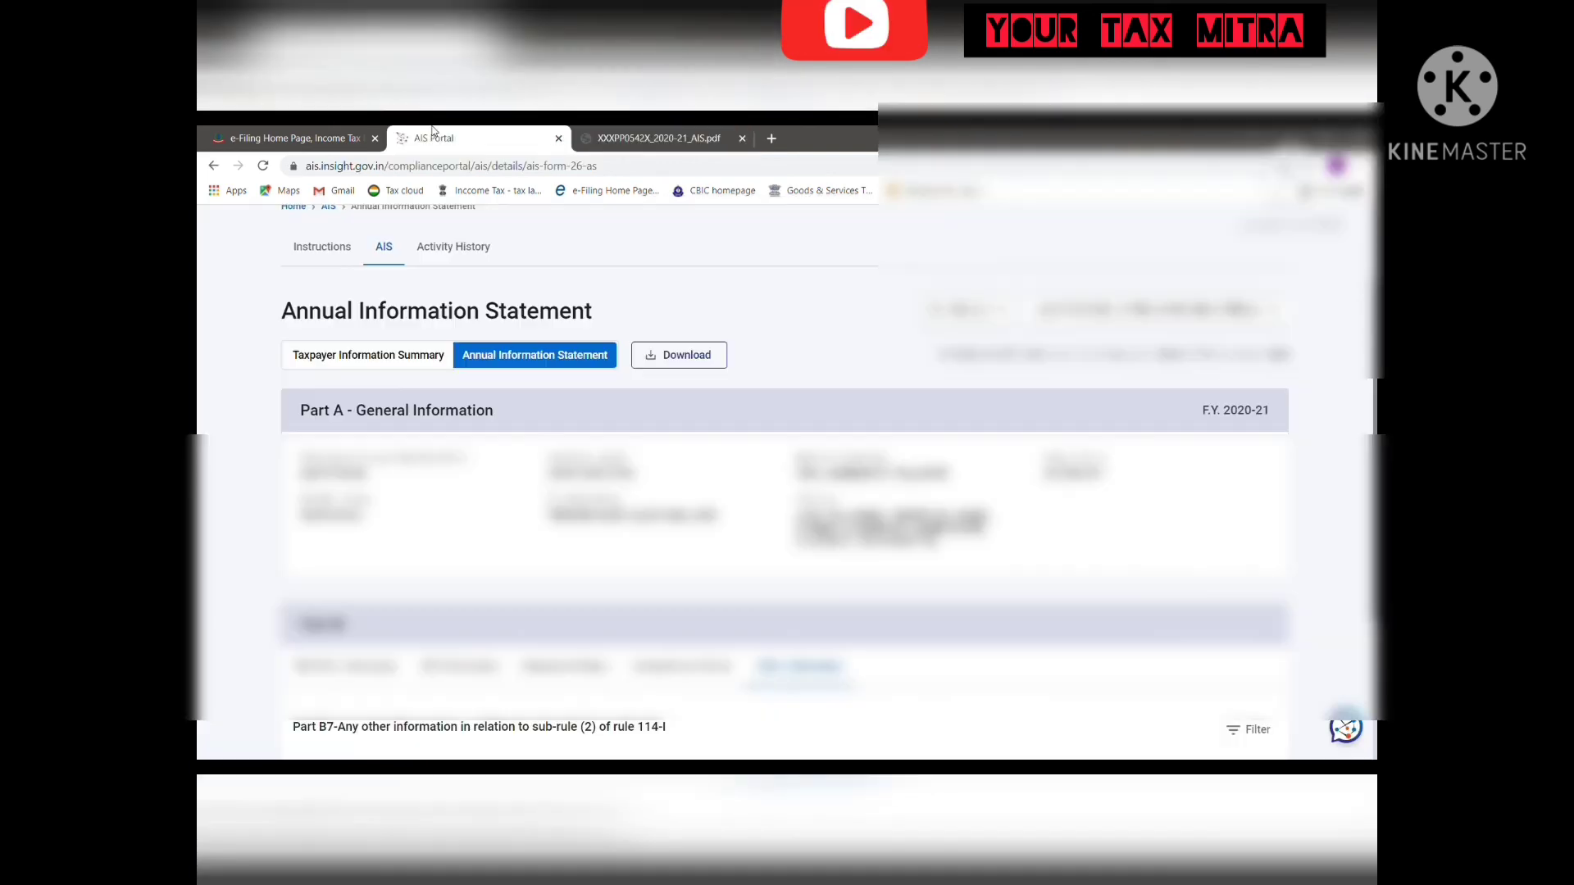
{"action": "left_click", "coordinate": [414, 355]}
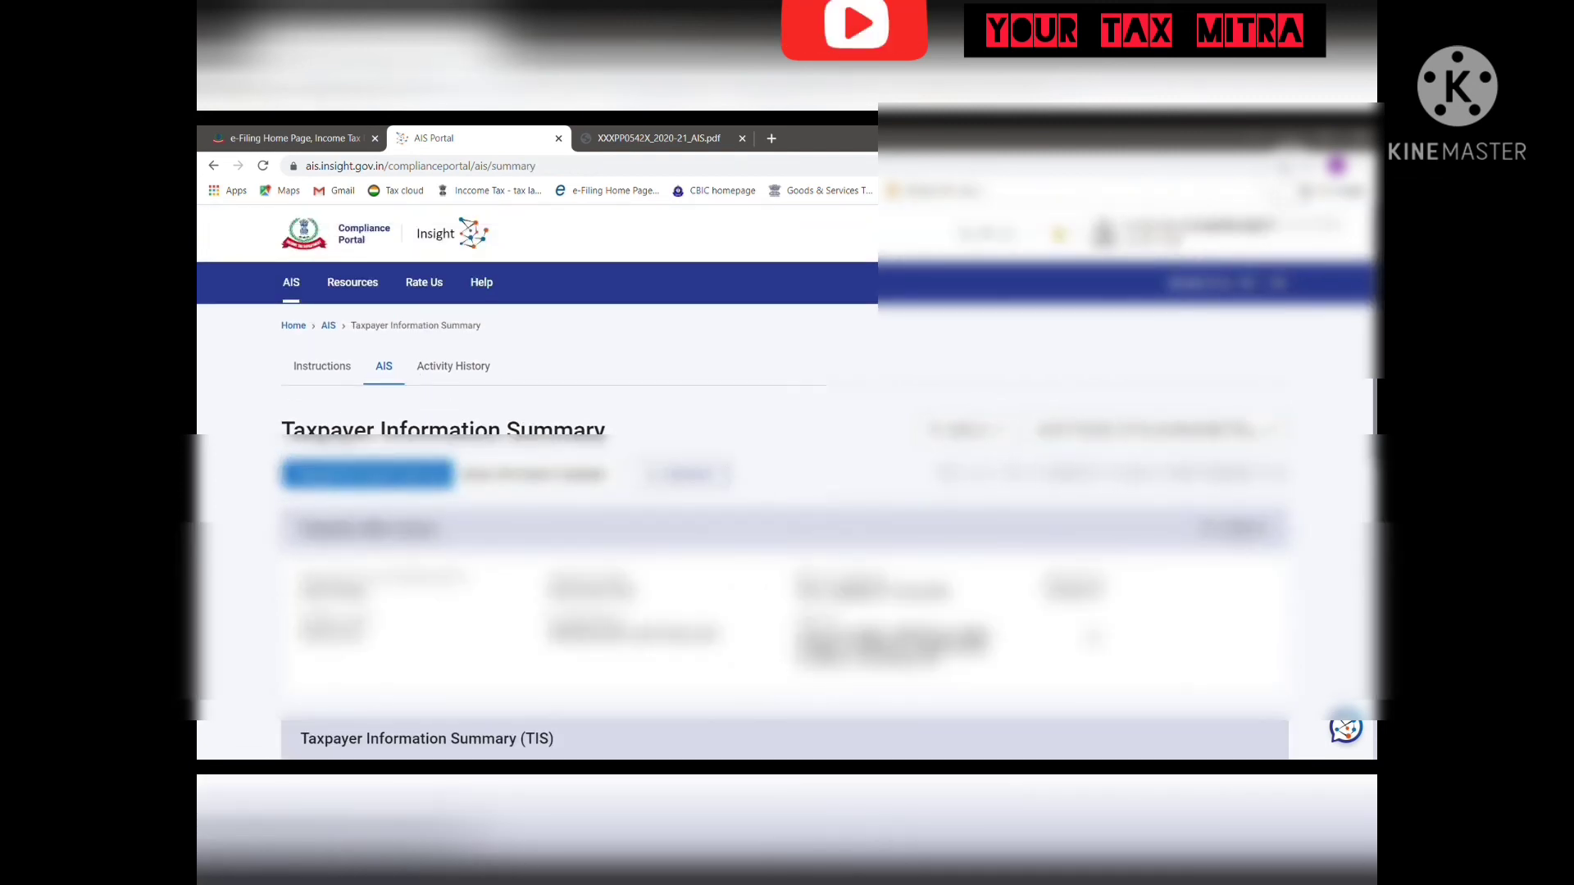
{"action": "scroll", "coordinate": [787, 491], "scroll_direction": "down", "scroll_amount": 5}
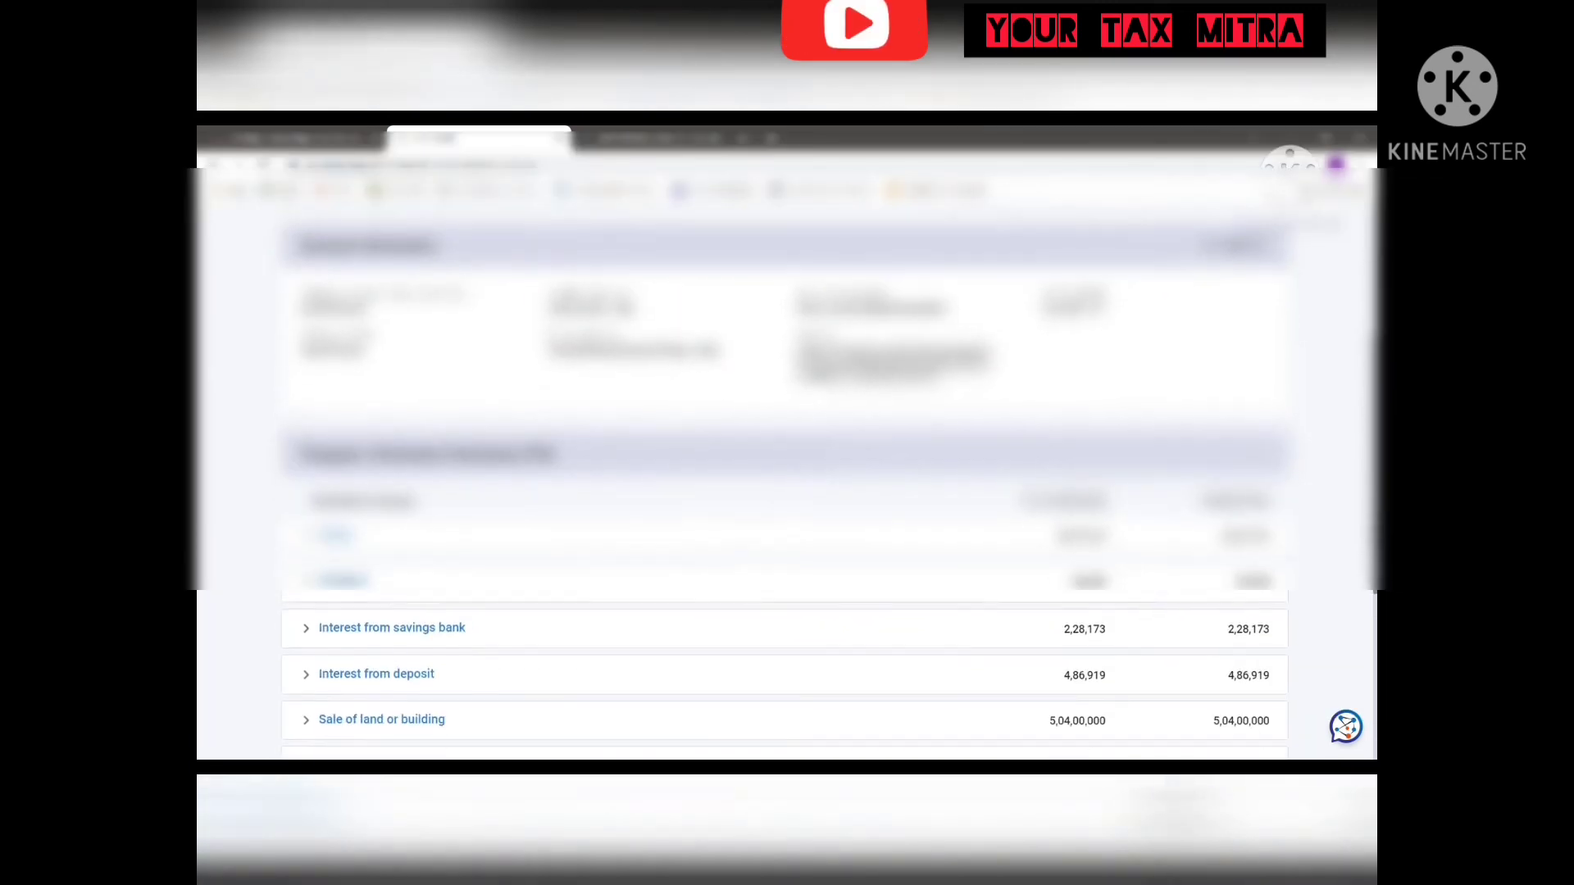
{"action": "scroll", "coordinate": [787, 492], "scroll_direction": "down", "scroll_amount": 2}
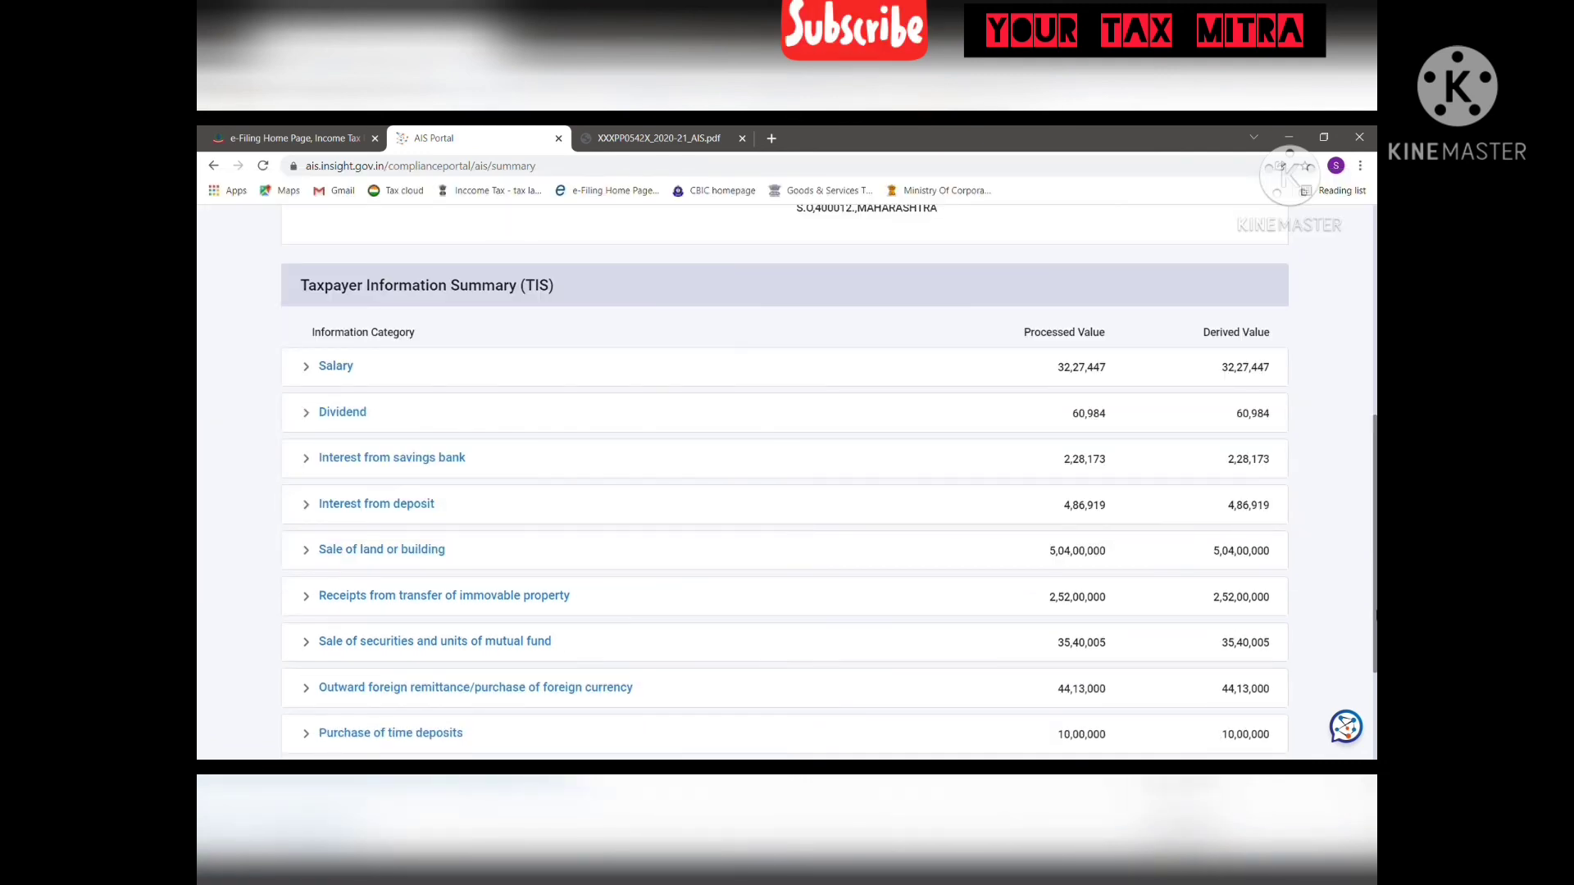
{"action": "scroll", "coordinate": [913, 425], "scroll_direction": "down", "scroll_amount": 1}
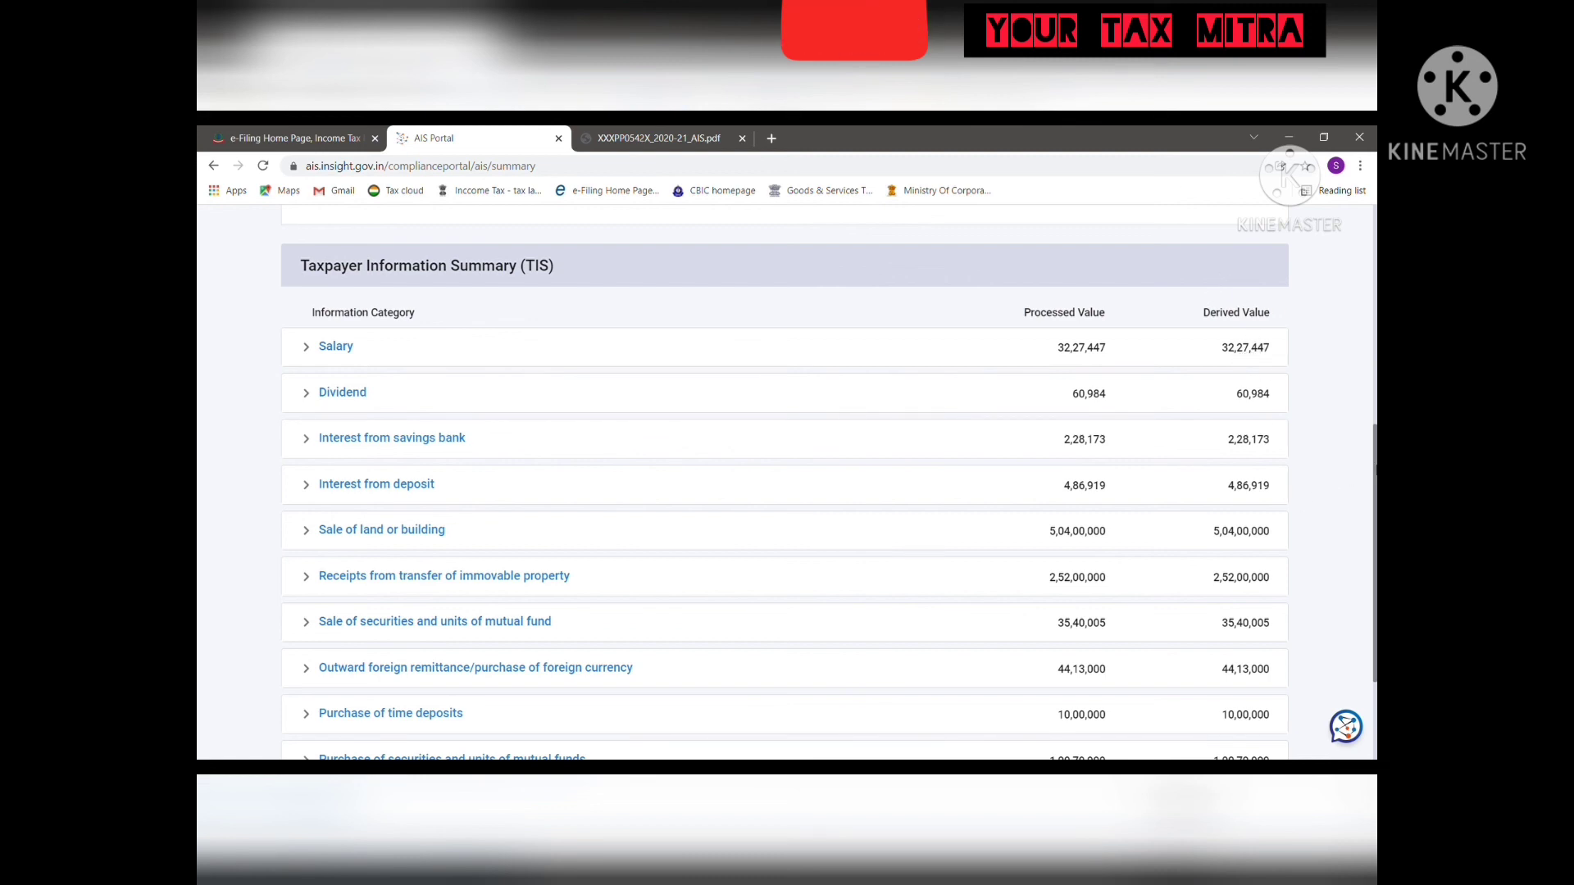
{"action": "scroll", "coordinate": [1375, 472], "scroll_direction": "down", "scroll_amount": 2}
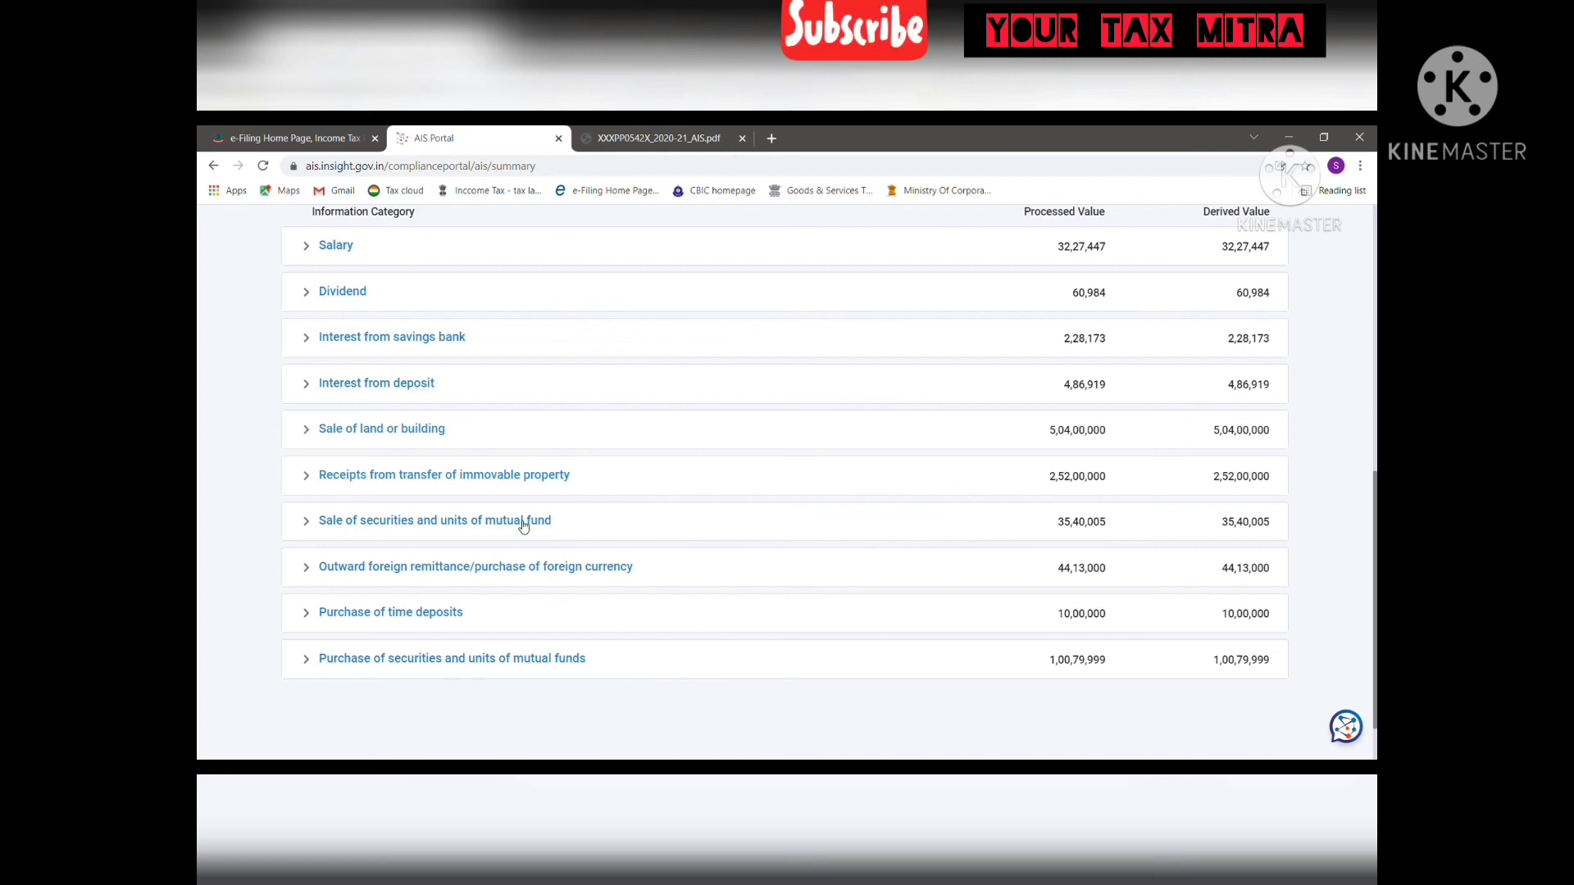
Step: Open the download options for the Taxpayer Information Summary
{"action": "scroll", "coordinate": [1375, 527], "scroll_direction": "up", "scroll_amount": 4}
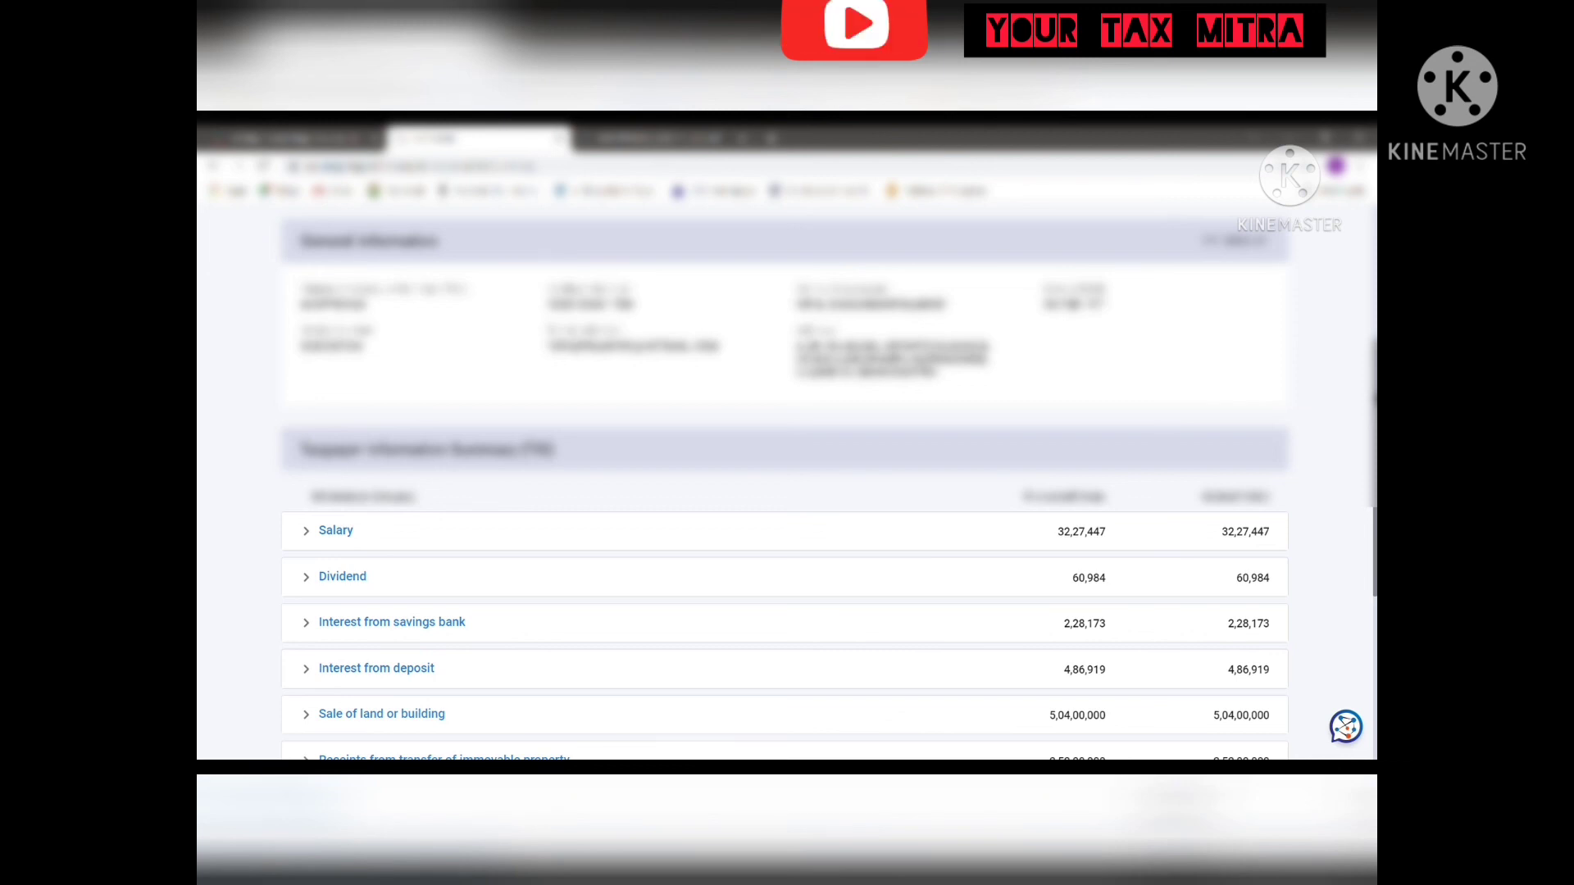
{"action": "scroll", "coordinate": [810, 376], "scroll_direction": "up", "scroll_amount": 3}
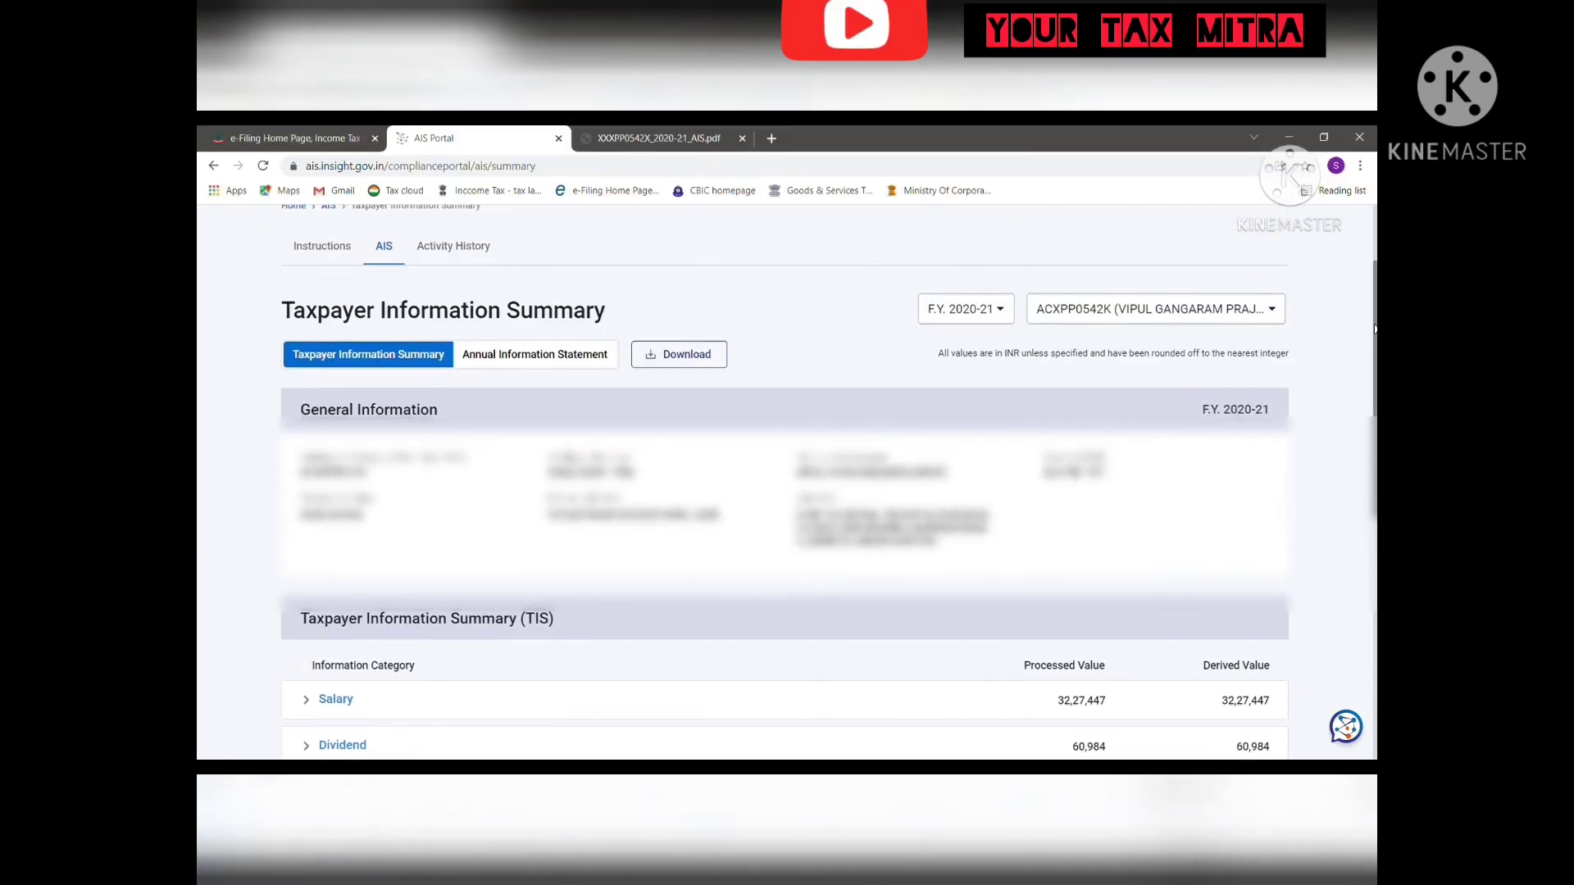
{"action": "left_click", "coordinate": [698, 363]}
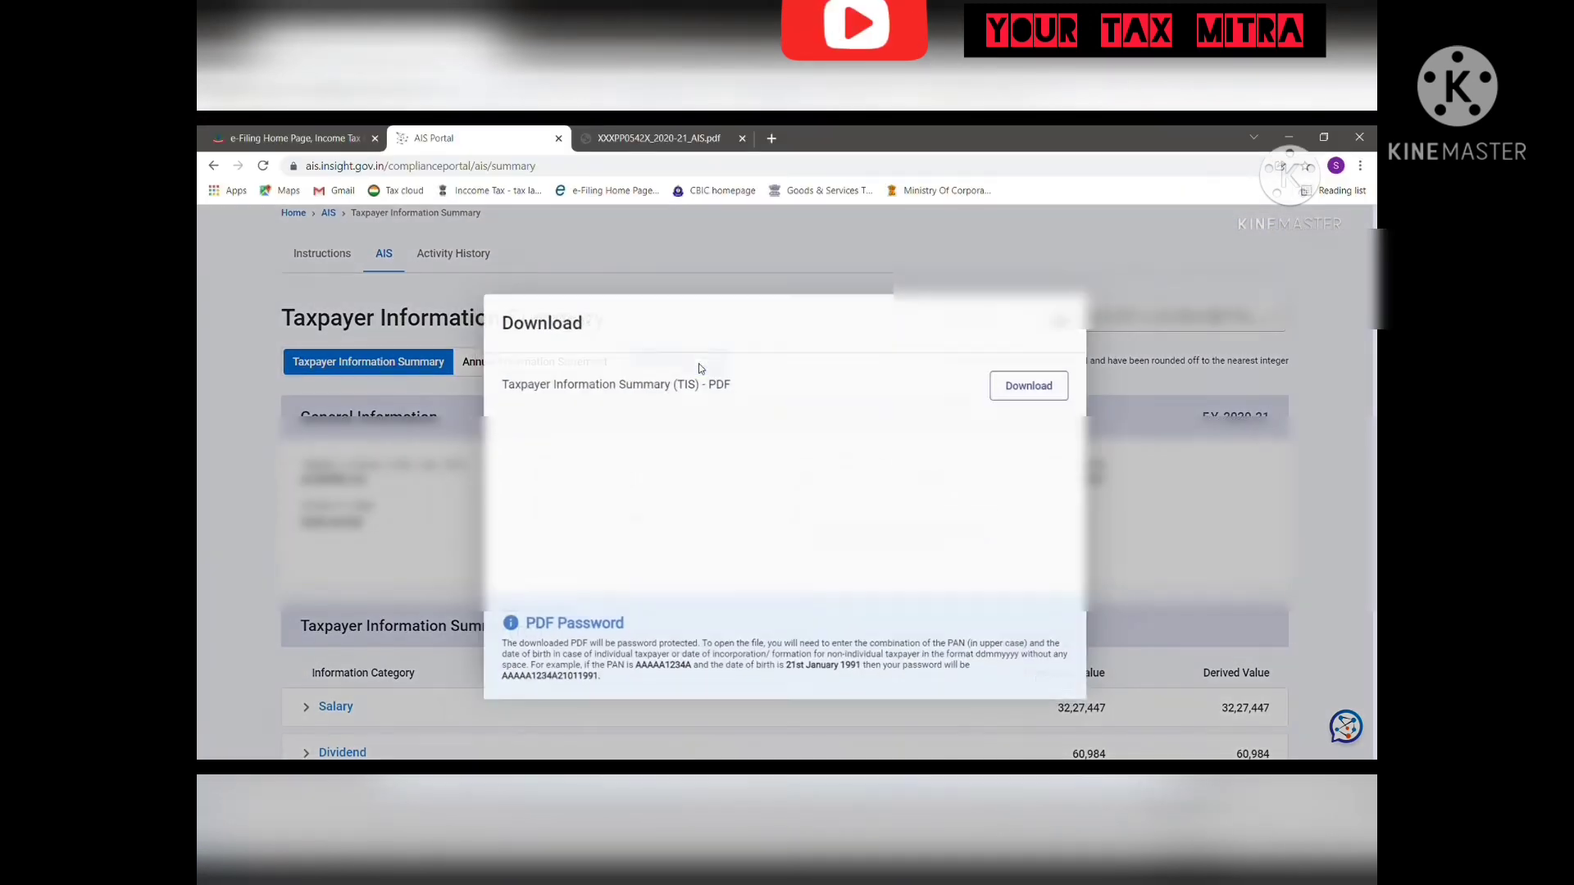